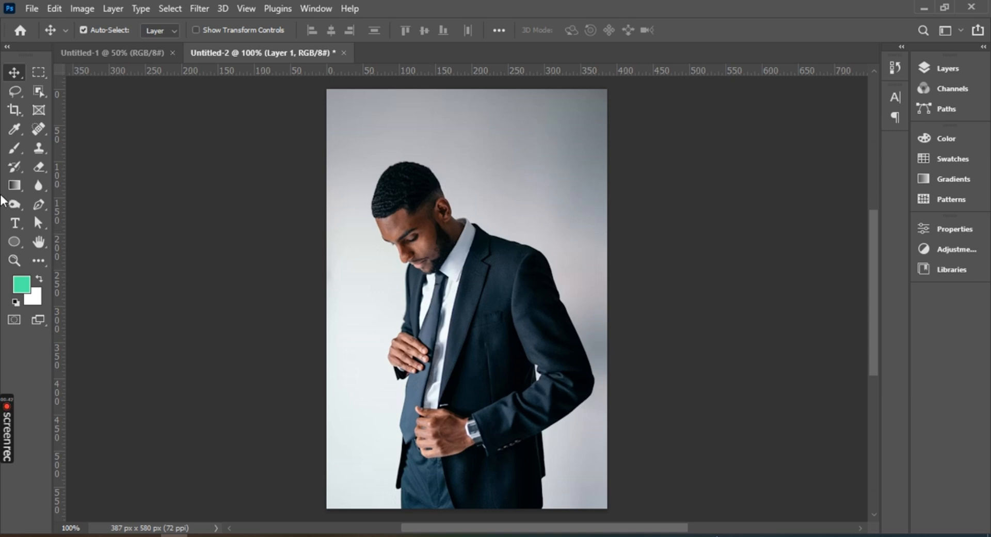
# Step: Select the man with the Object Selection Tool using a rectangle about 354 by 499 px around him
pyautogui.click(37, 89)
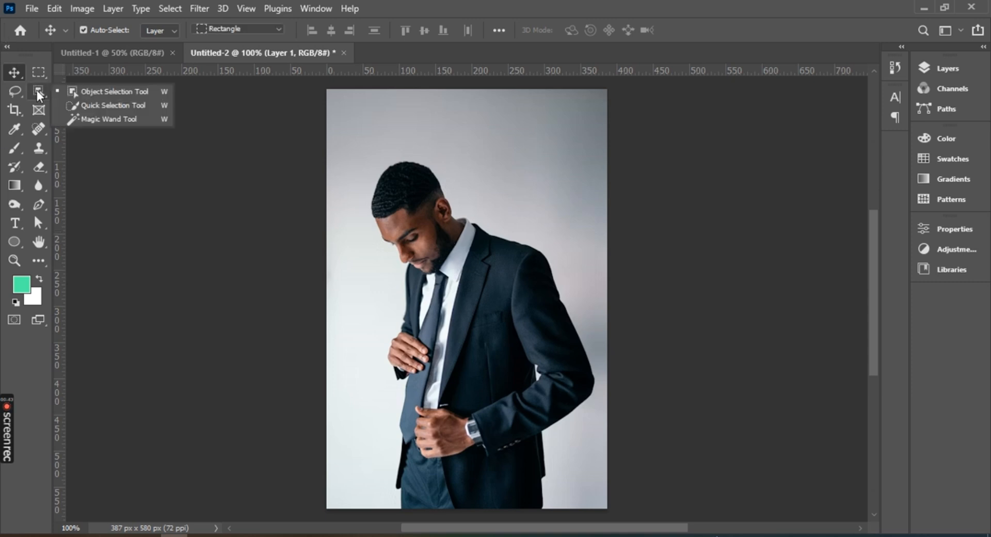
pyautogui.click(88, 94)
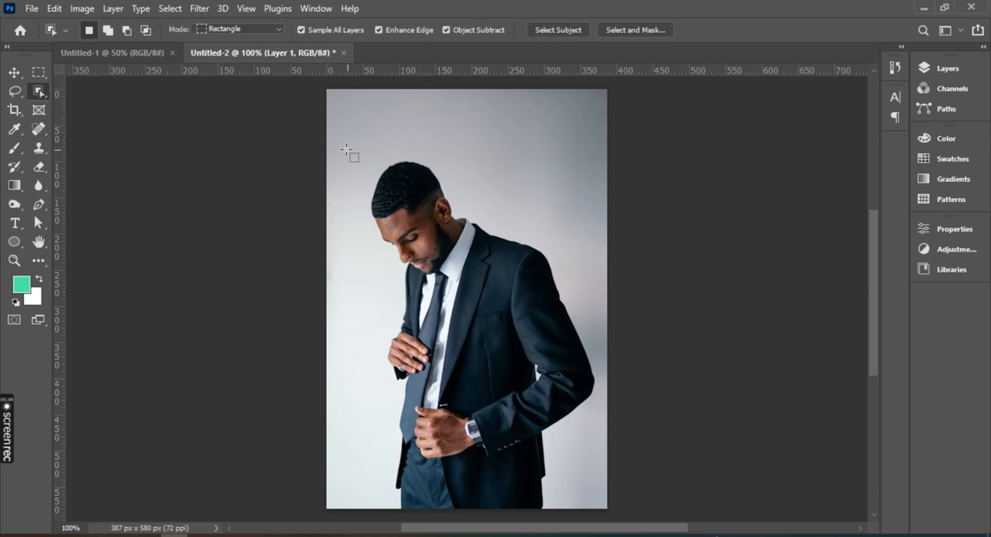
pyautogui.moveTo(347, 149); pyautogui.dragTo(601, 499)
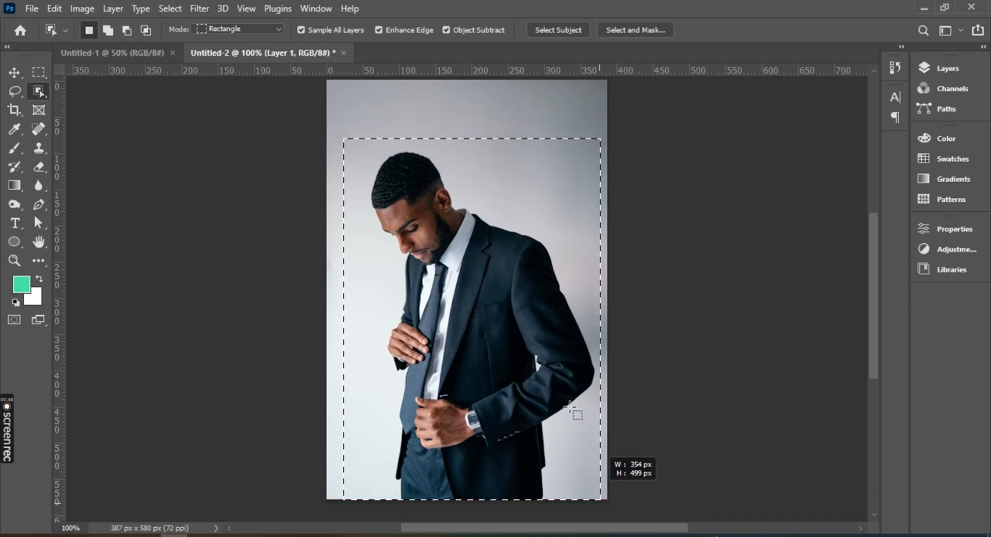
pyautogui.moveTo(570, 407); pyautogui.dragTo(497, 304)
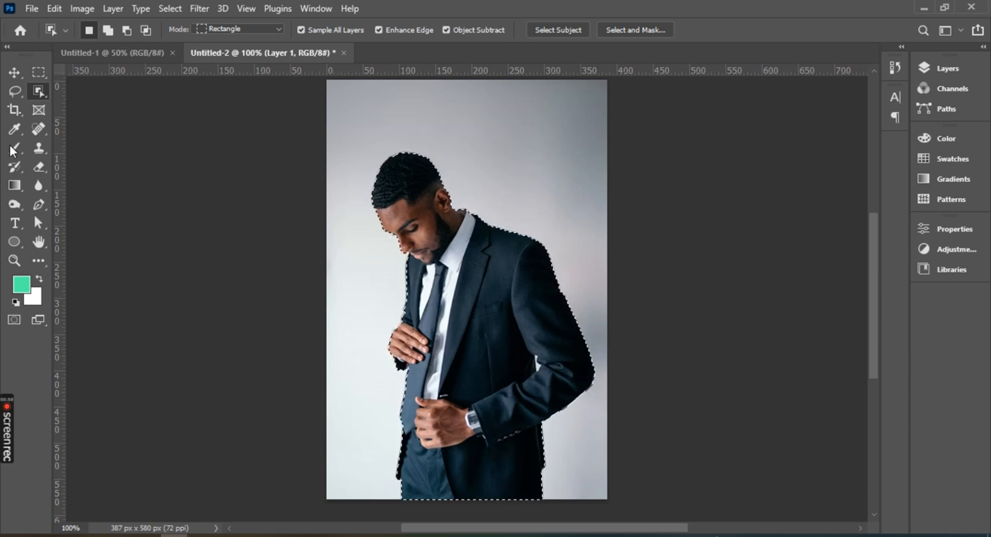
# Step: Subtract the white gap between the bent arm and the jacket from the selection with the Quick Selection Tool at brush size 5
pyautogui.rightClick(38, 92)
pyautogui.click(83, 105)
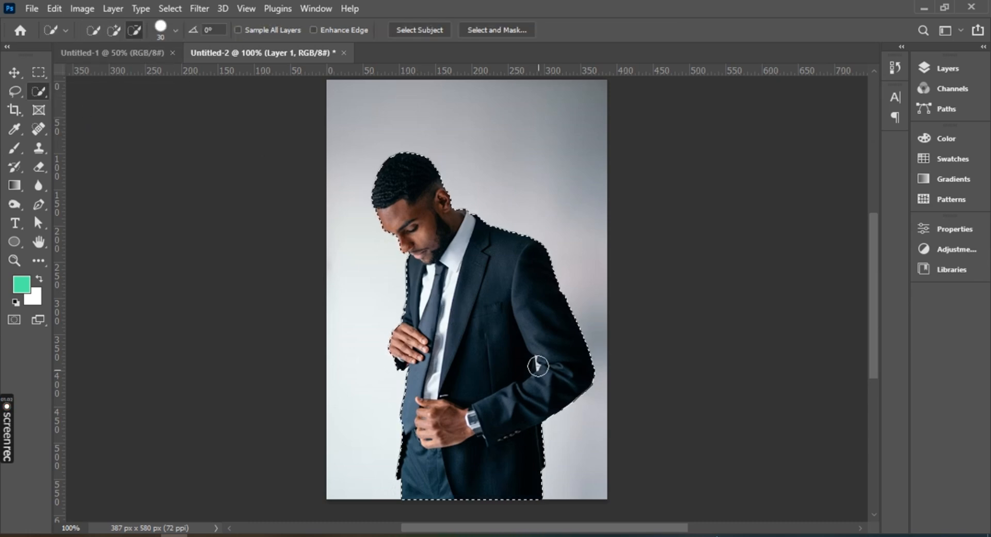
pyautogui.scroll(3, 522, 362)
pyautogui.scroll(4, 523, 362)
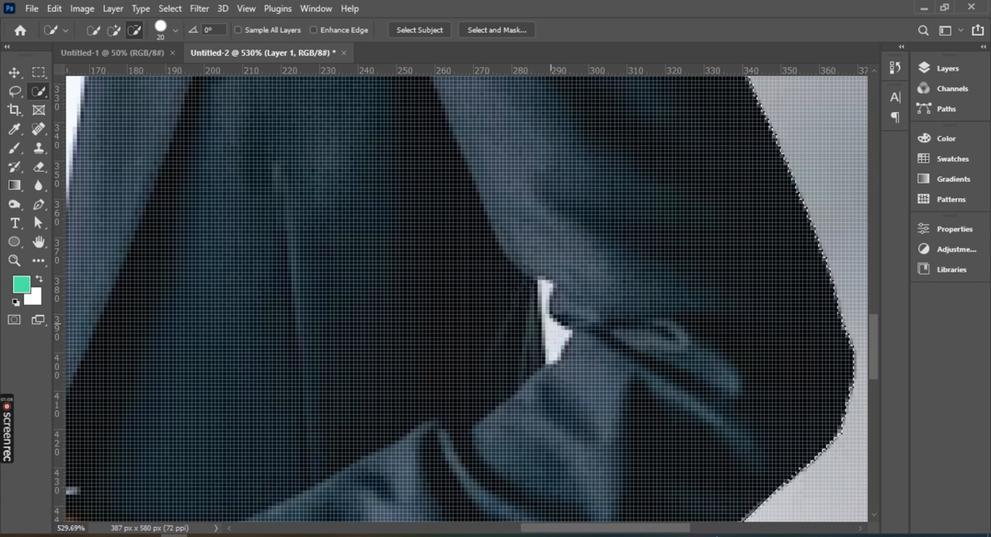
pyautogui.press('[')
pyautogui.press('[')
pyautogui.press('[')
pyautogui.press('[')
pyautogui.press('[')
pyautogui.press('[')
pyautogui.press('[')
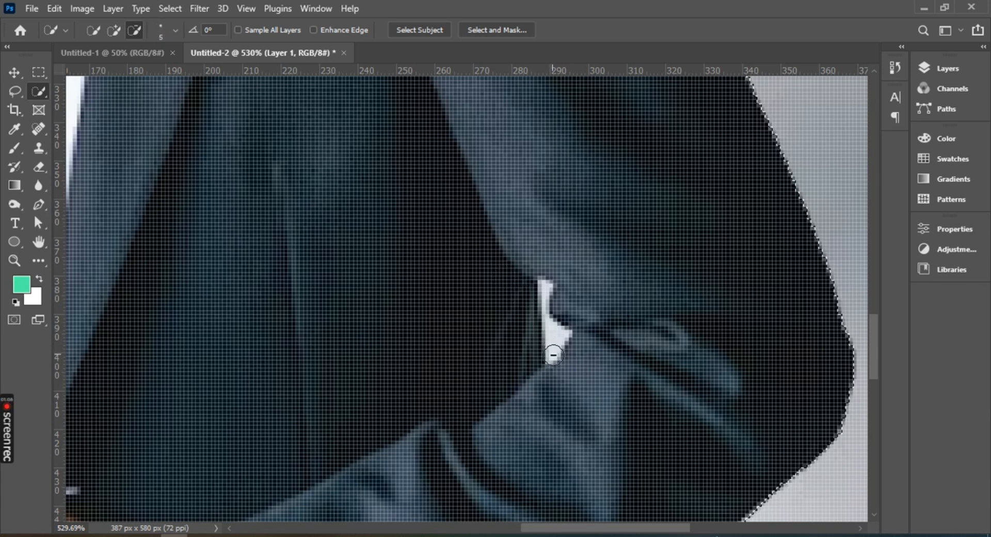
pyautogui.moveTo(554, 352)
pyautogui.mouseDown()
pyautogui.moveTo(556, 332)
pyautogui.moveTo(560, 355)
pyautogui.mouseUp()
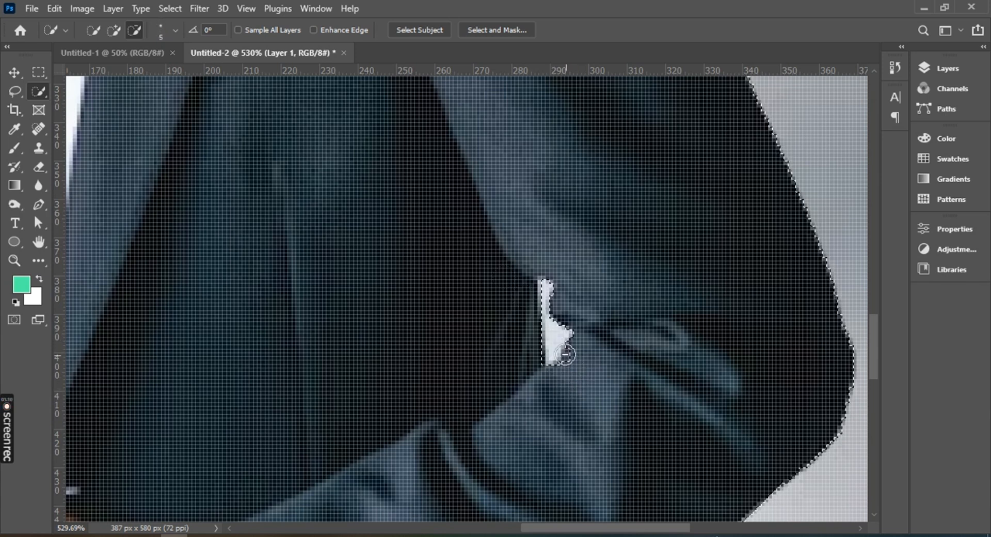
pyautogui.scroll(-2, 563, 391)
pyautogui.scroll(-4, 513, 358)
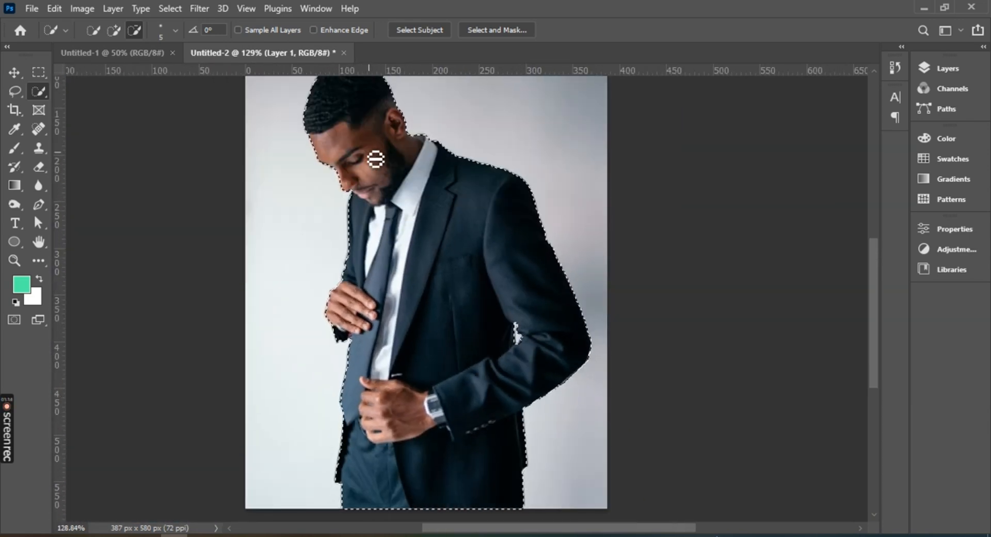
# Step: Enter Select and Mask for the selection and brush along the hair's edge above the forehead
pyautogui.scroll(2, 343, 122)
pyautogui.scroll(4, 351, 144)
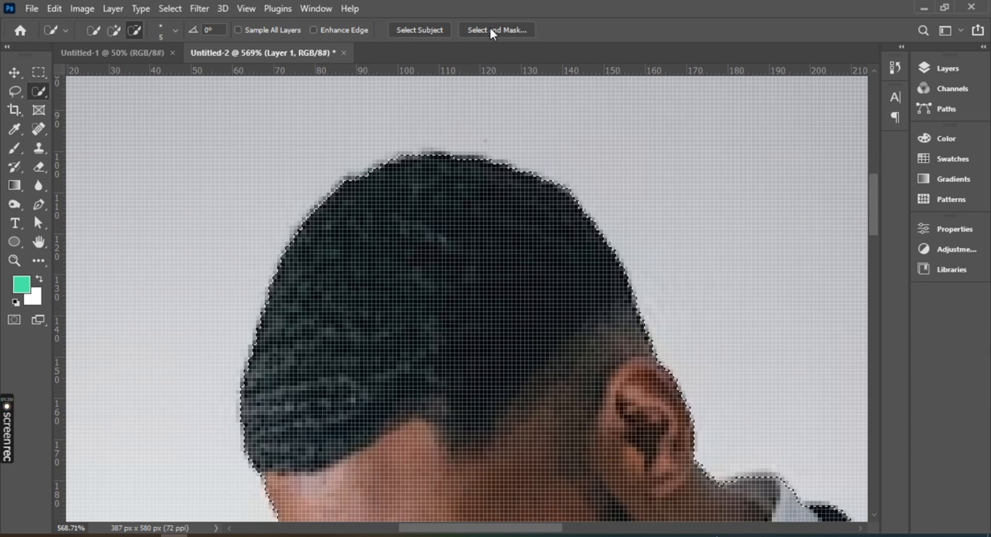
pyautogui.click(493, 31)
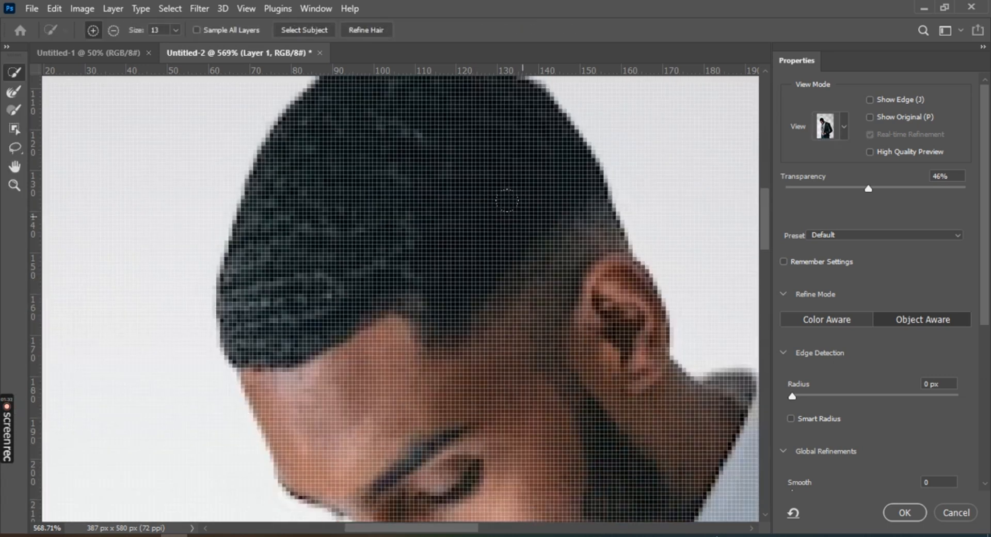
pyautogui.scroll(3, 509, 200)
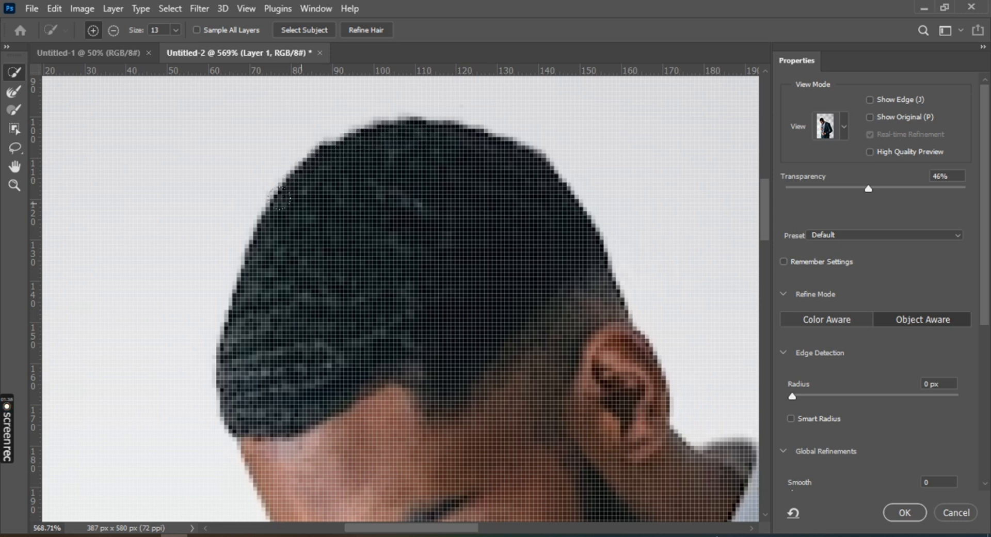
pyautogui.moveTo(238, 285); pyautogui.dragTo(231, 320)
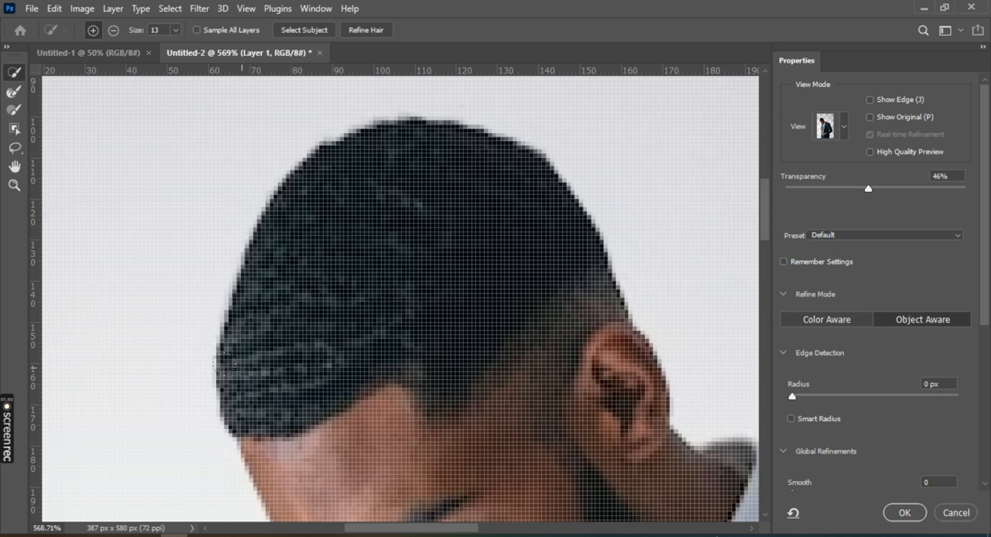
# Step: Brush the mask edge around the mouth and chin and down the jacket edge above the raised hand
pyautogui.scroll(-5, 380, 268)
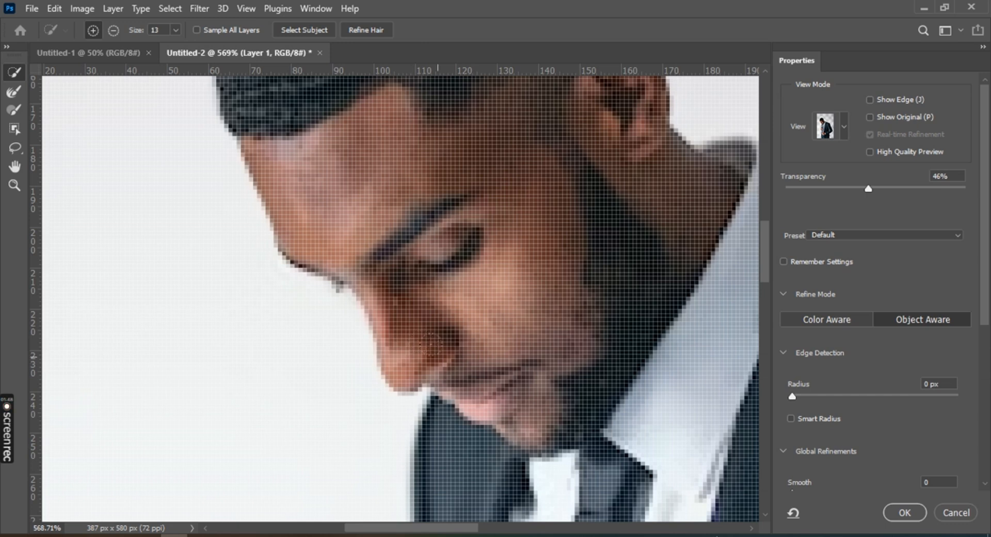
pyautogui.moveTo(452, 391); pyautogui.dragTo(434, 410)
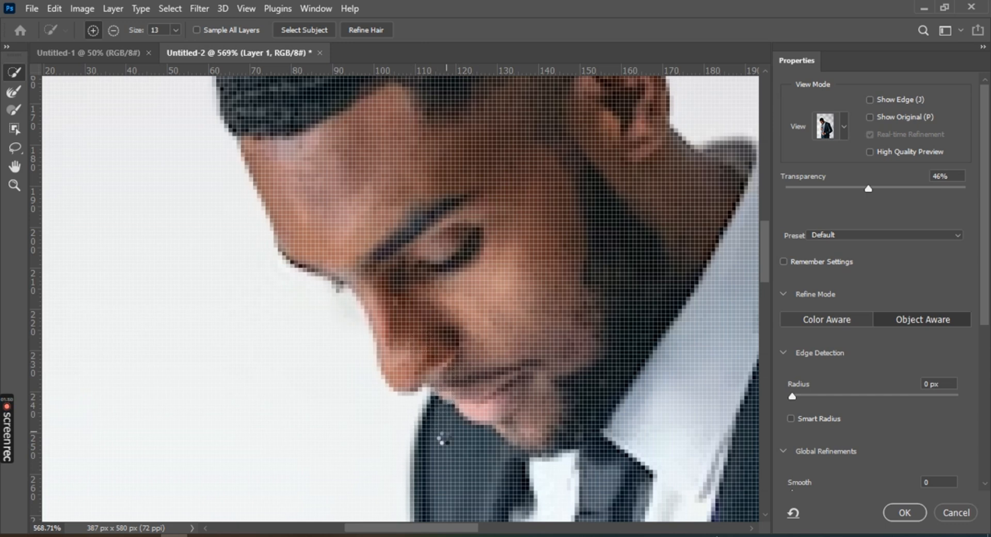
pyautogui.scroll(-4, 441, 439)
pyautogui.scroll(-3, 447, 242)
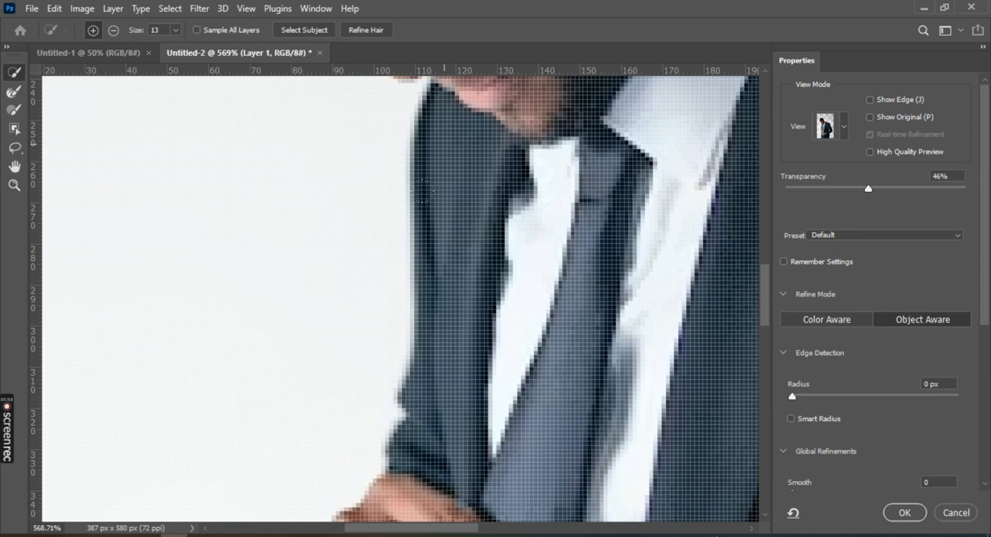
pyautogui.moveTo(422, 269); pyautogui.dragTo(422, 352)
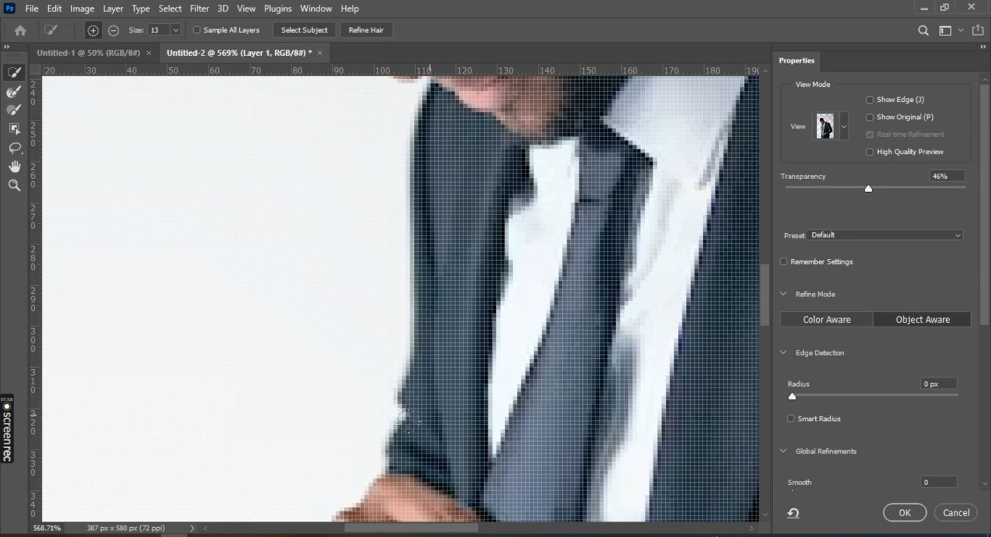
# Step: Brush the mask edge from the neck along the shoulder and down the outer sleeve, and apply the refined selection
pyautogui.scroll(-4, 406, 425)
pyautogui.scroll(-3, 418, 361)
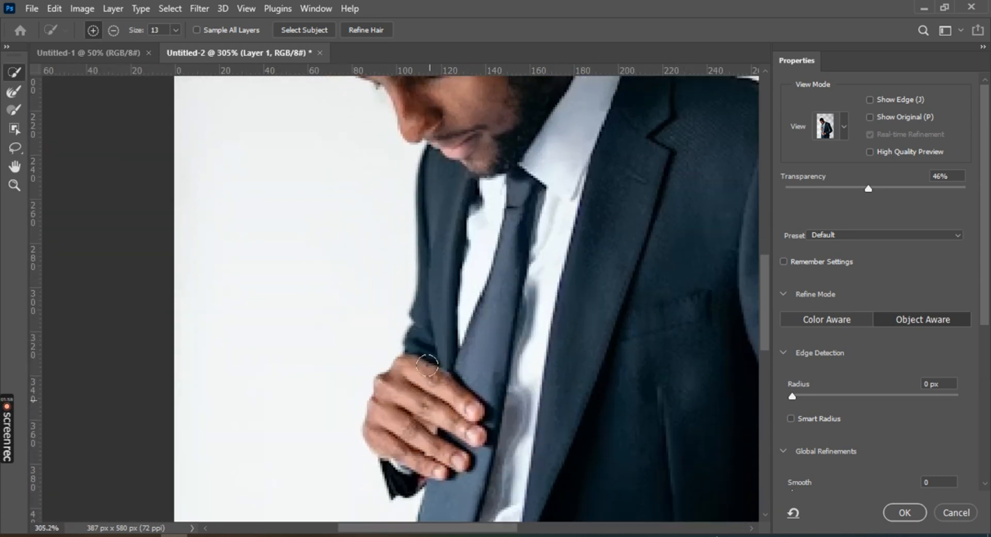
pyautogui.scroll(-5, 425, 333)
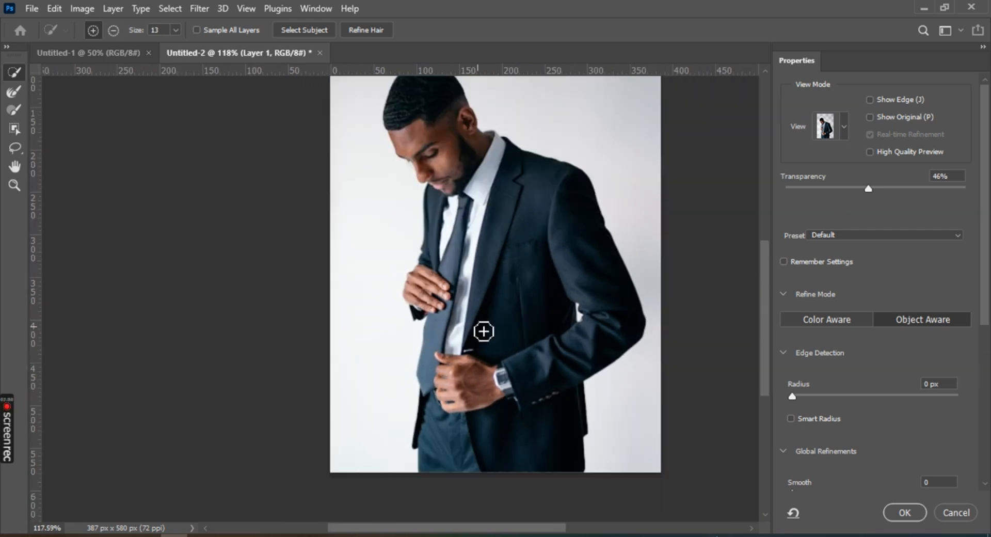
pyautogui.scroll(2, 483, 330)
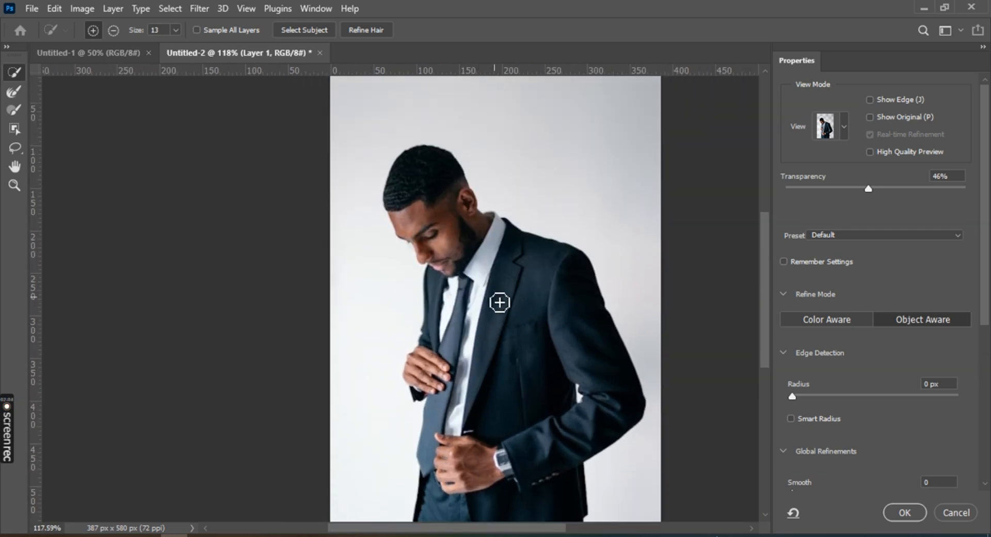
pyautogui.scroll(2, 501, 295)
pyautogui.scroll(2, 493, 263)
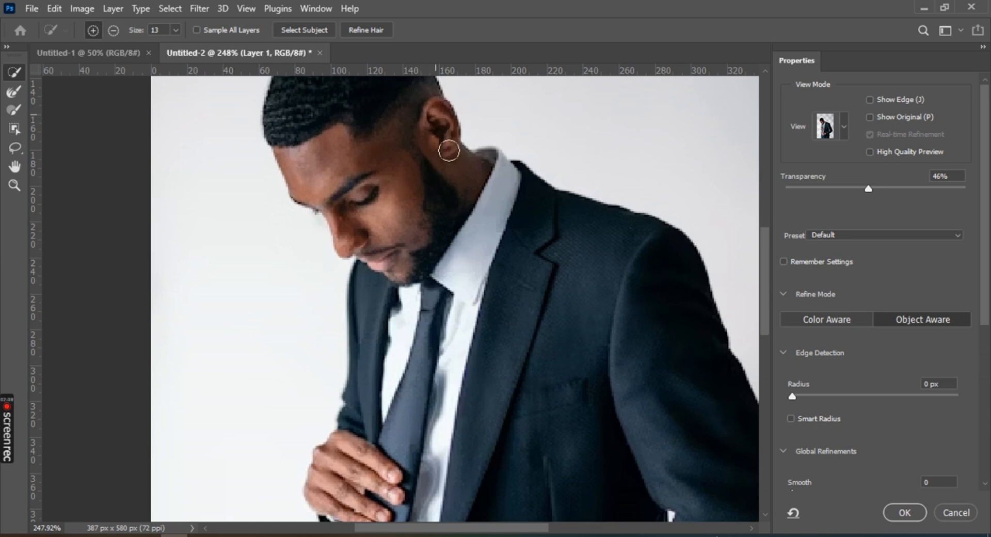
pyautogui.moveTo(477, 160)
pyautogui.mouseDown()
pyautogui.moveTo(553, 198)
pyautogui.moveTo(665, 235)
pyautogui.moveTo(695, 266)
pyautogui.moveTo(746, 407)
pyautogui.mouseUp()
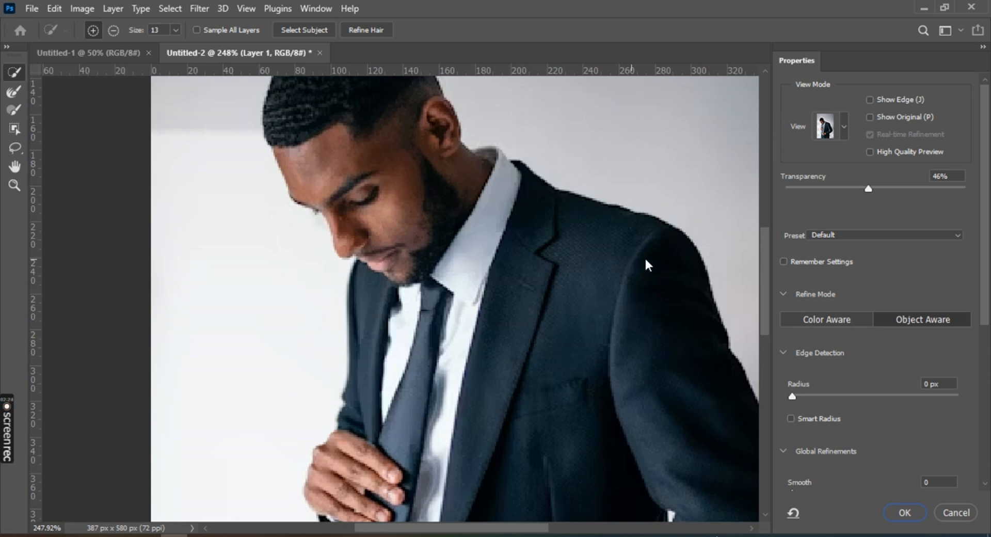
pyautogui.press('Return')
# Step: Subtract the stray background area between the eyelashes and the nose from the selection
pyautogui.scroll(5, 265, 298)
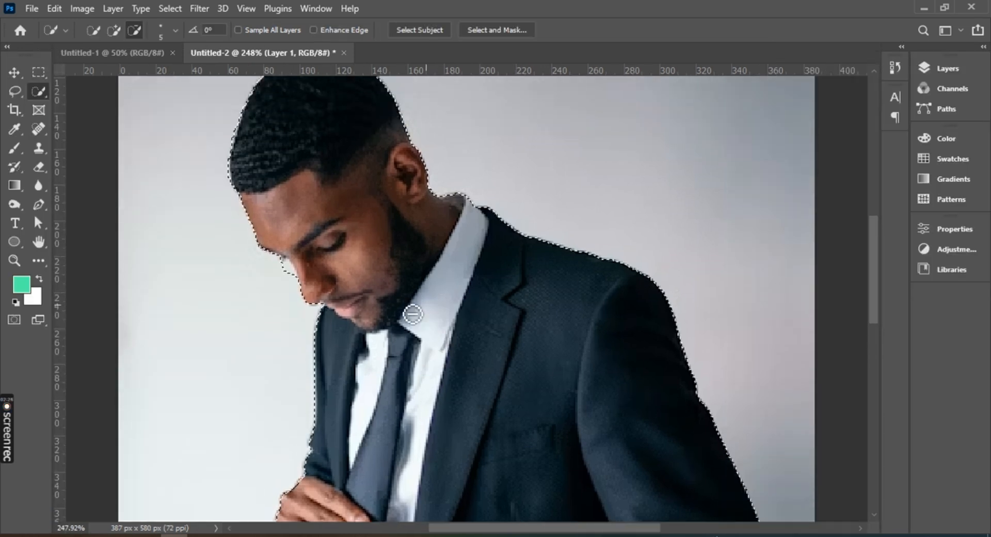
pyautogui.scroll(-4, 305, 211)
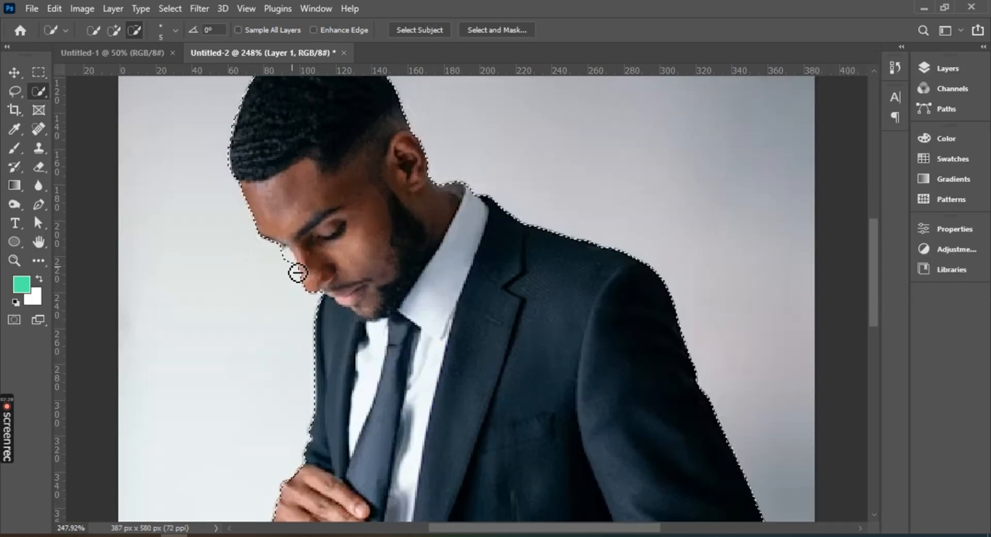
pyautogui.scroll(5, 289, 268)
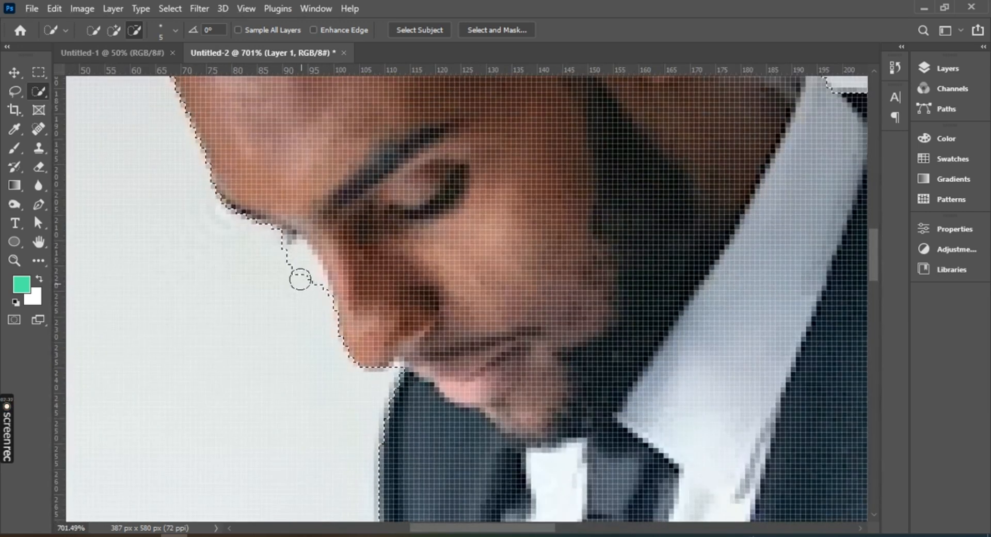
pyautogui.moveTo(295, 280); pyautogui.dragTo(301, 270)
pyautogui.scroll(-2, 289, 255)
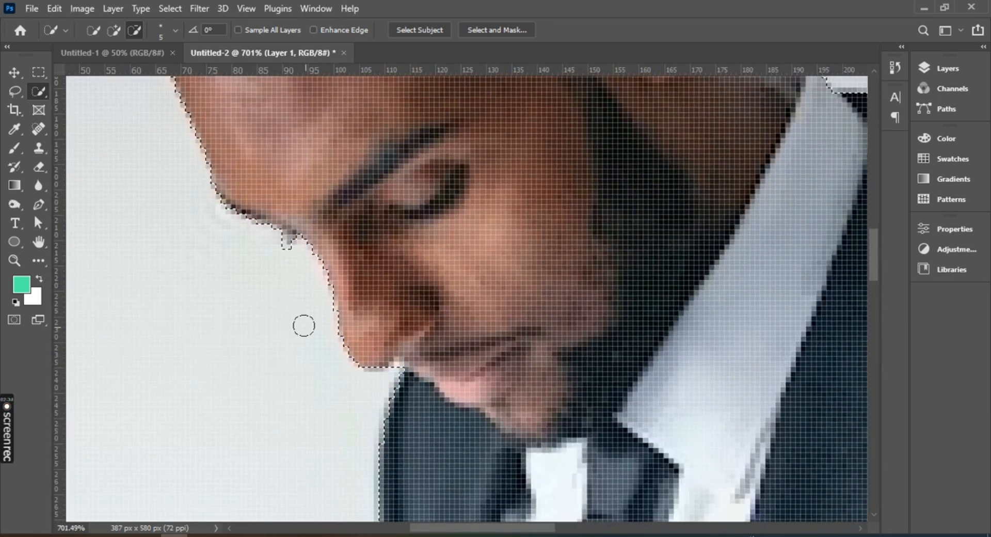
pyautogui.scroll(-3, 307, 327)
pyautogui.scroll(-4, 453, 345)
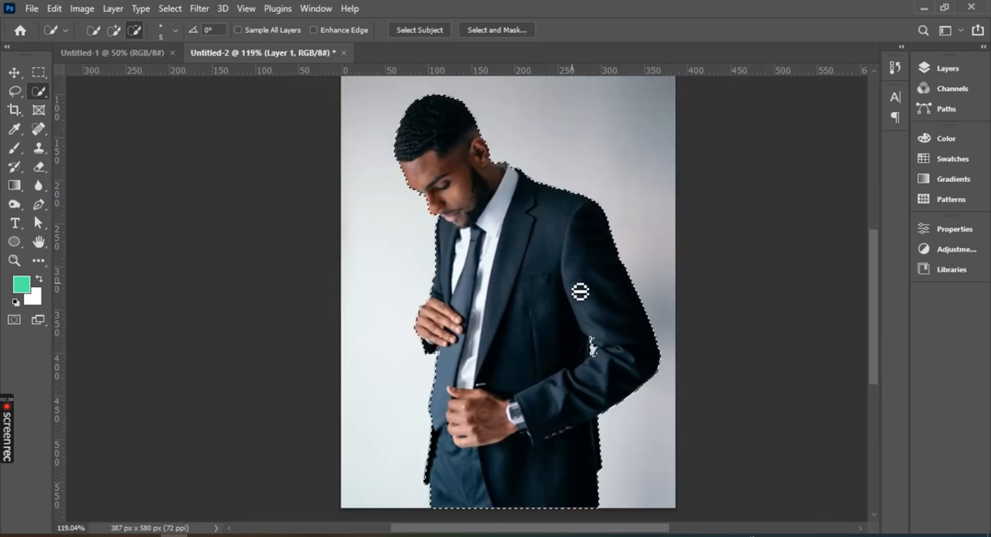
# Step: Copy the selected man to a new layer and check the cutout by hiding and reshowing Layer 1
pyautogui.hotkey('ctrl', 'j')
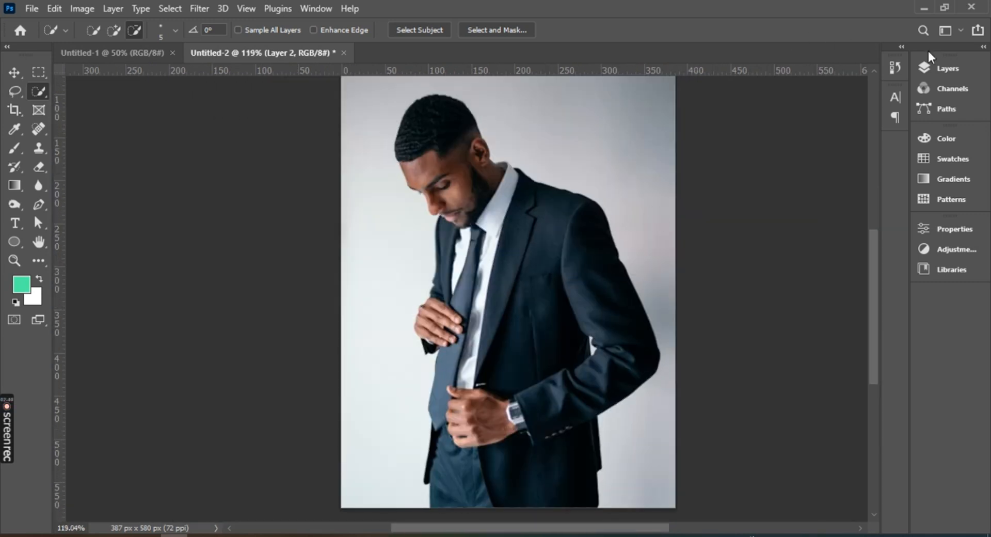
pyautogui.click(935, 67)
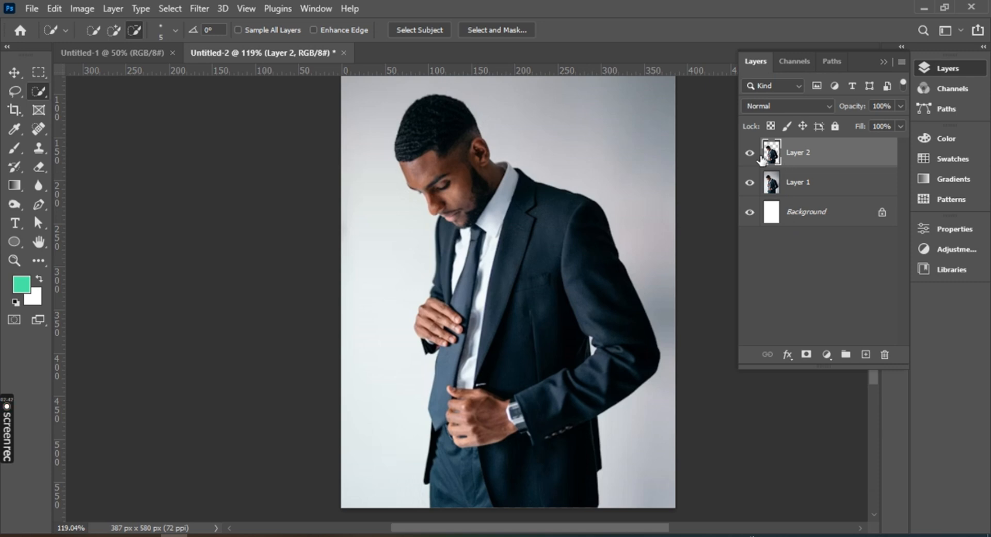
pyautogui.click(750, 183)
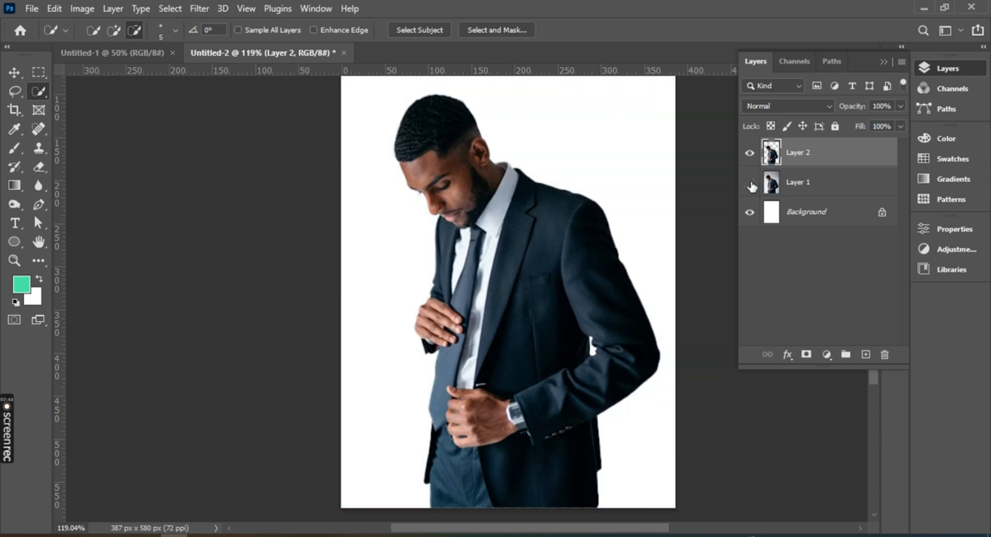
pyautogui.click(750, 183)
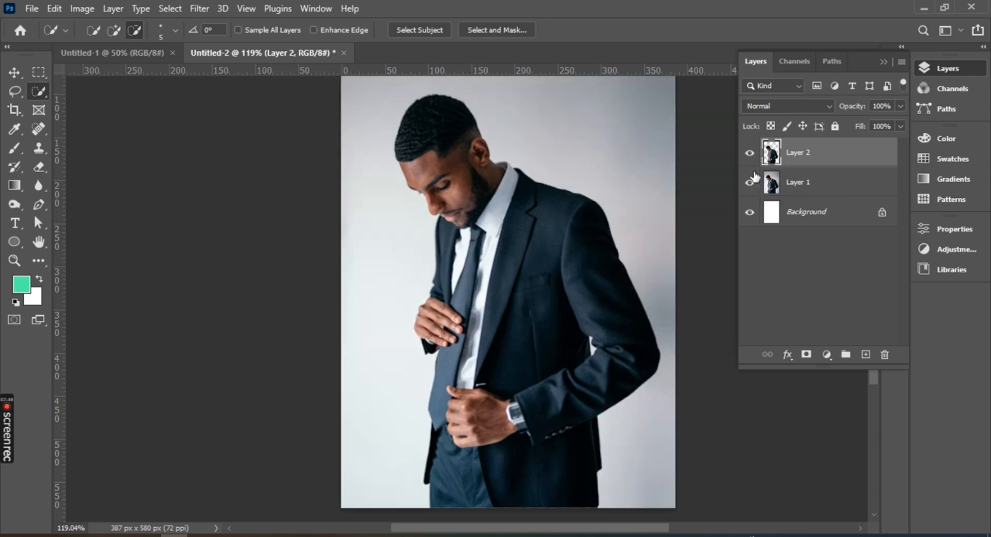
# Step: Hide Layer 2 and draw a rectangular marquee around the man, from above his head to the photo's lower edge
pyautogui.click(751, 153)
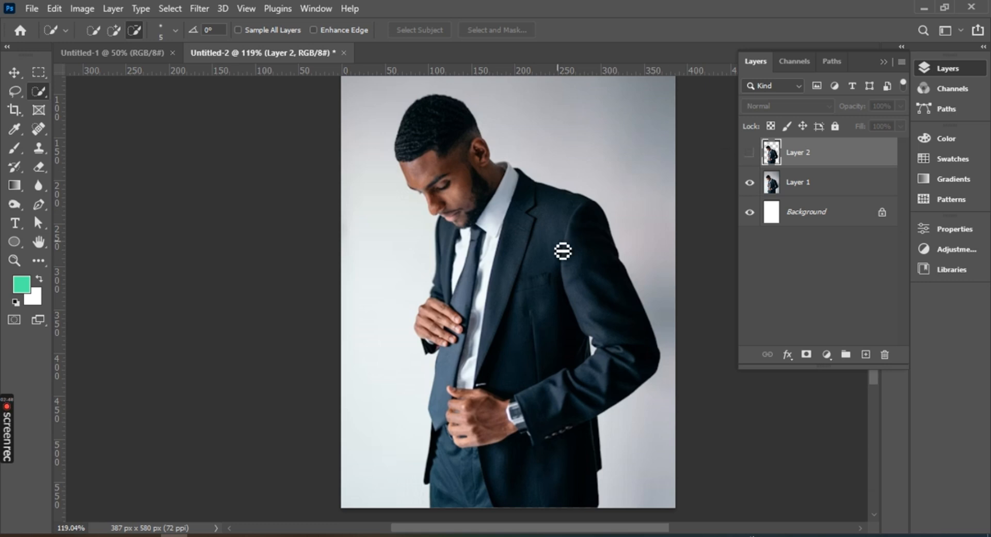
pyautogui.scroll(-3, 563, 251)
pyautogui.moveTo(488, 252); pyautogui.dragTo(434, 253)
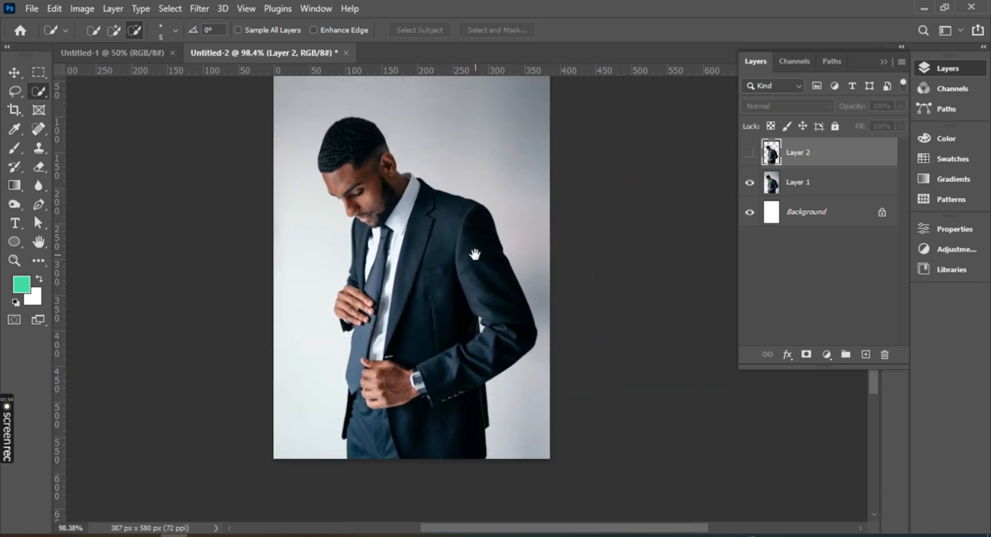
pyautogui.press('m')
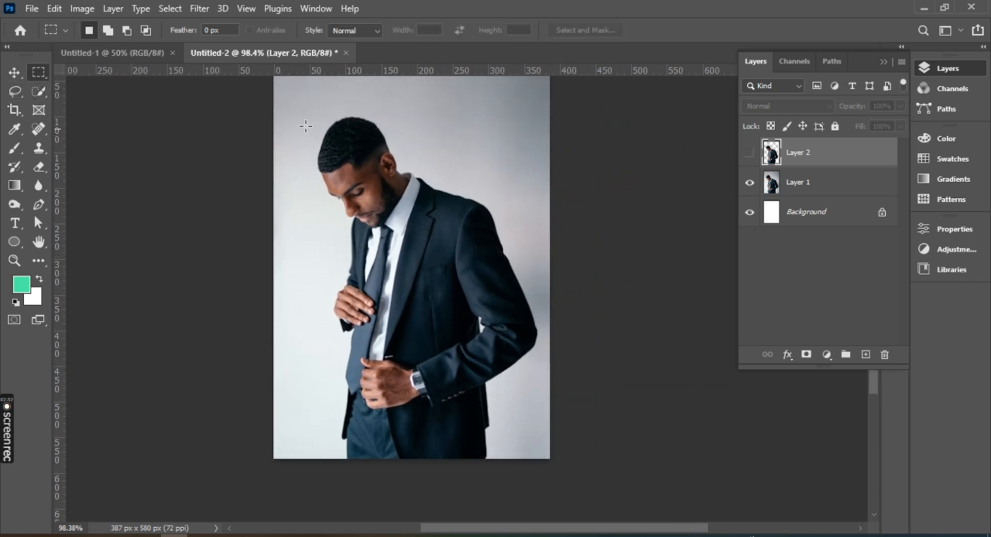
pyautogui.moveTo(287, 100)
pyautogui.mouseDown()
pyautogui.moveTo(328, 184)
pyautogui.moveTo(474, 392)
pyautogui.moveTo(541, 460)
pyautogui.mouseUp()
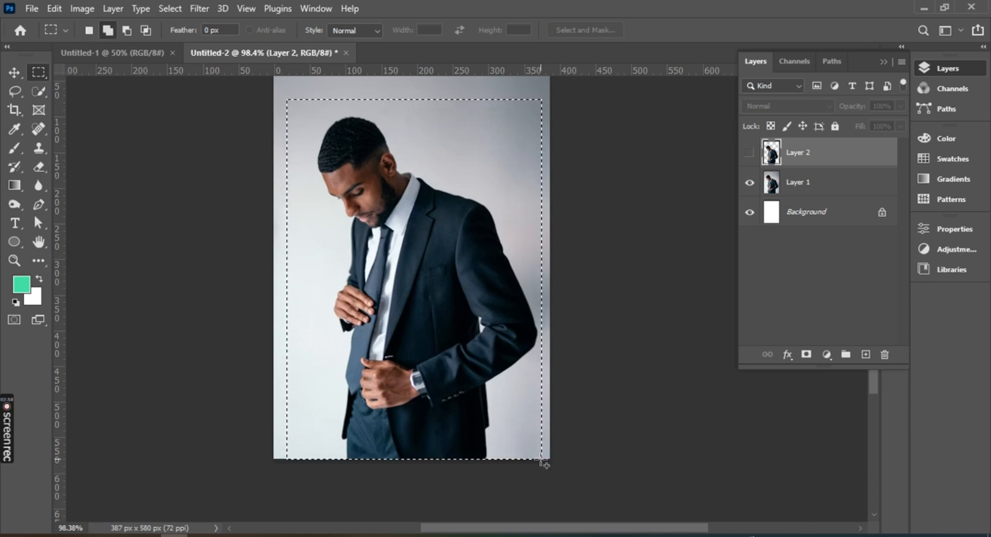
# Step: Try to fill the marquee area on the hidden Layer 2 with Content-Aware contents
pyautogui.hotkey('shift', 'BackSpace')
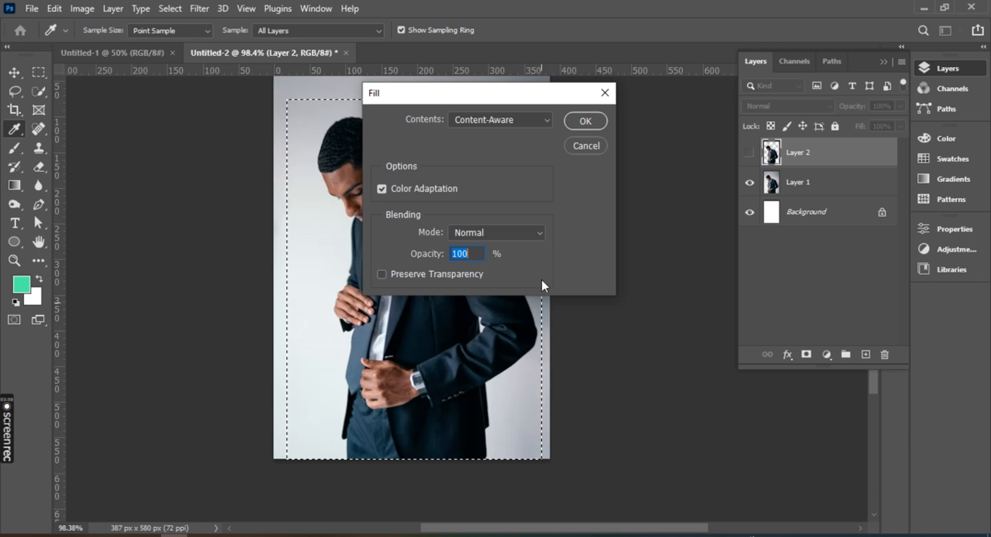
pyautogui.moveTo(492, 99); pyautogui.dragTo(616, 152)
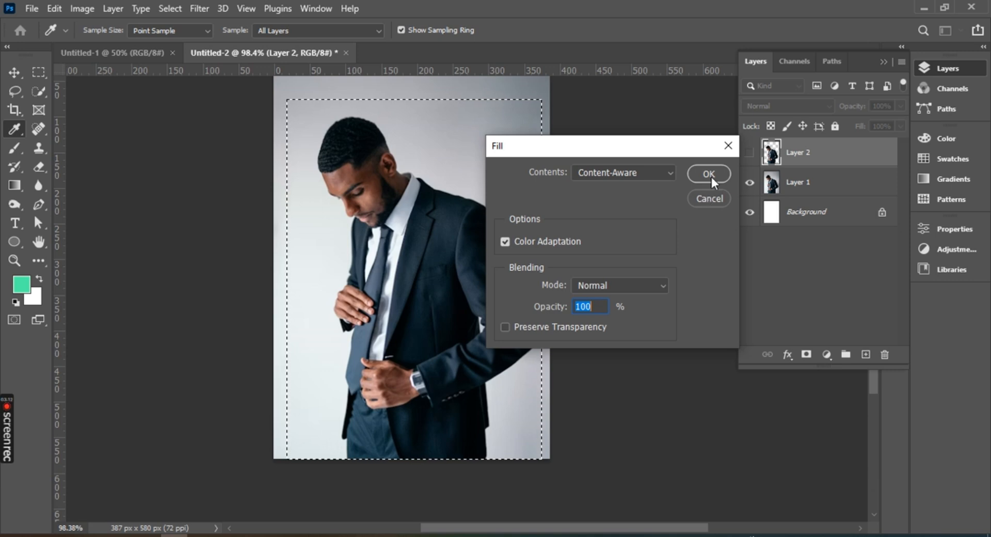
pyautogui.click(669, 173)
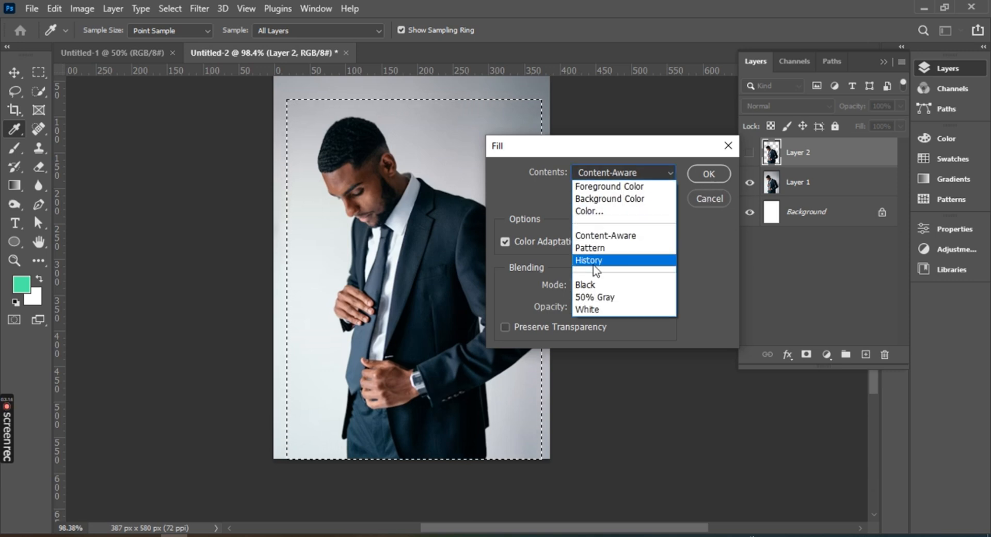
pyautogui.click(607, 236)
pyautogui.click(707, 174)
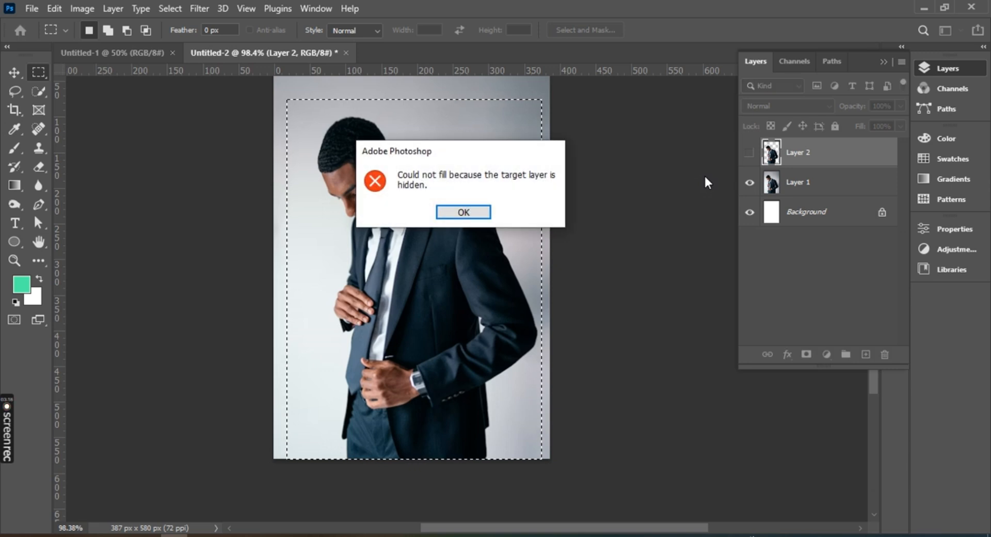
pyautogui.click(463, 213)
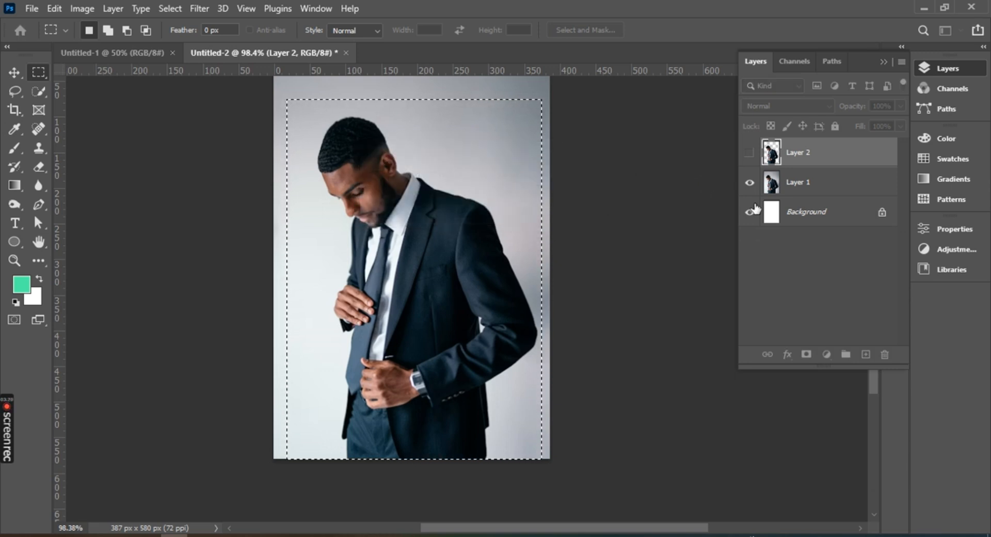
# Step: Fill the marquee area on Layer 1 with Content-Aware contents at Normal mode and 100% opacity, and deselect
pyautogui.click(792, 193)
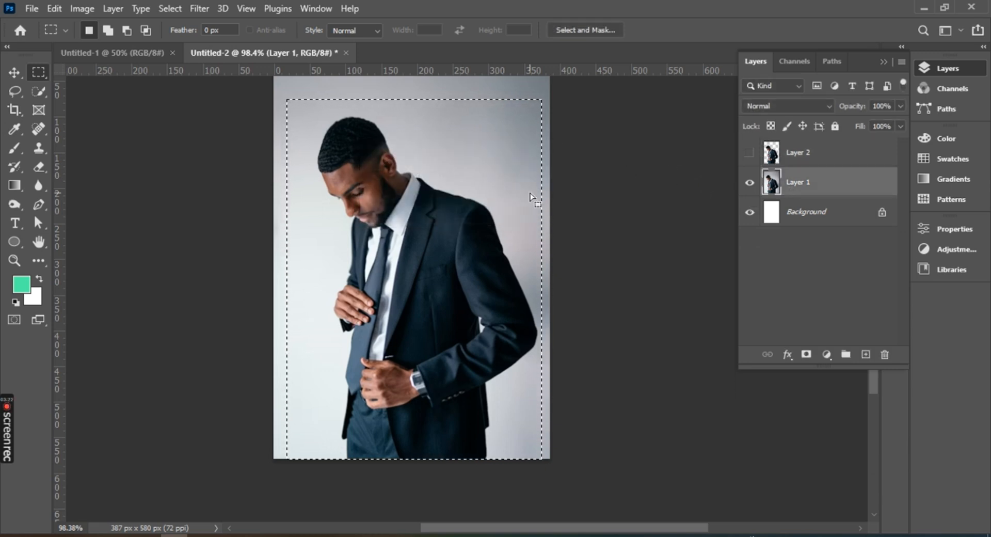
pyautogui.hotkey('shift', 'BackSpace')
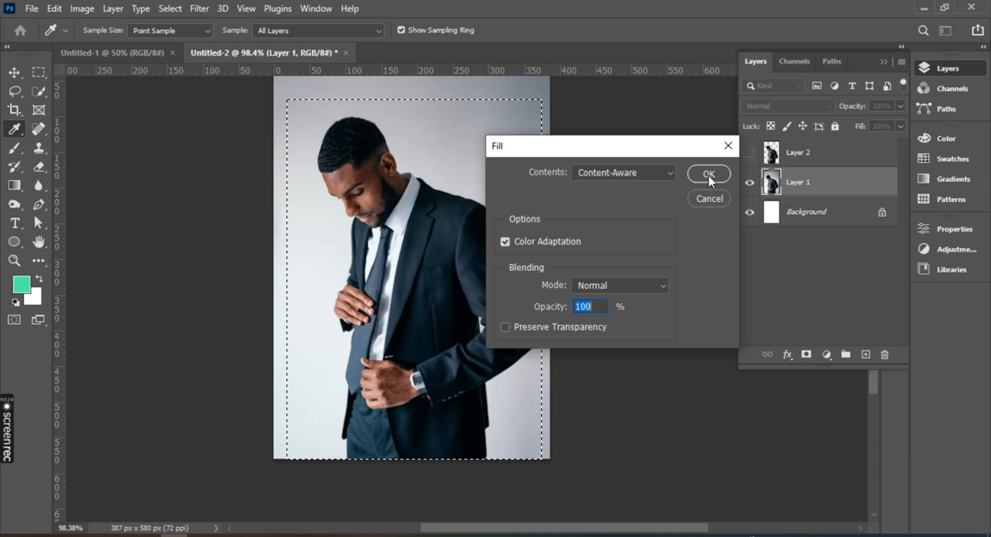
pyautogui.click(709, 174)
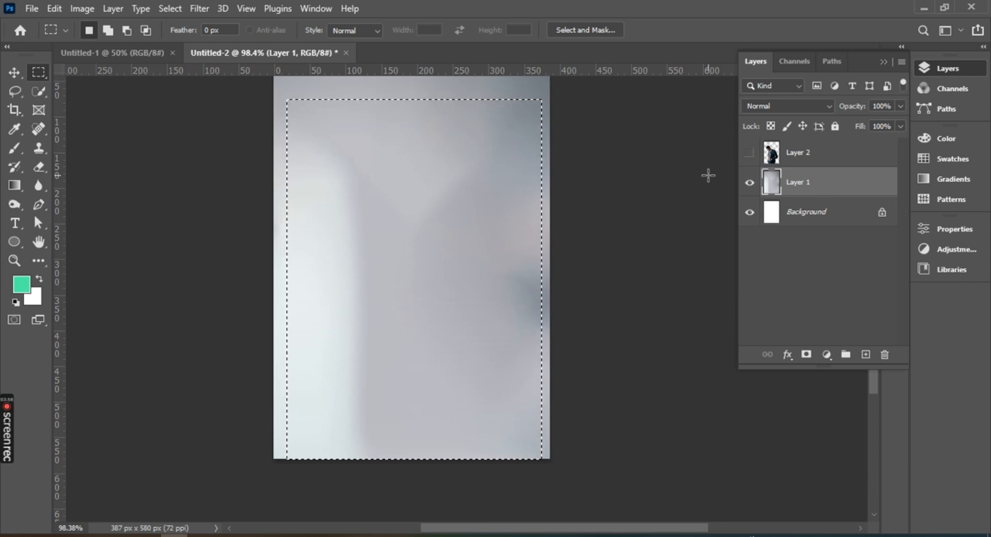
pyautogui.hotkey('ctrl', 'd')
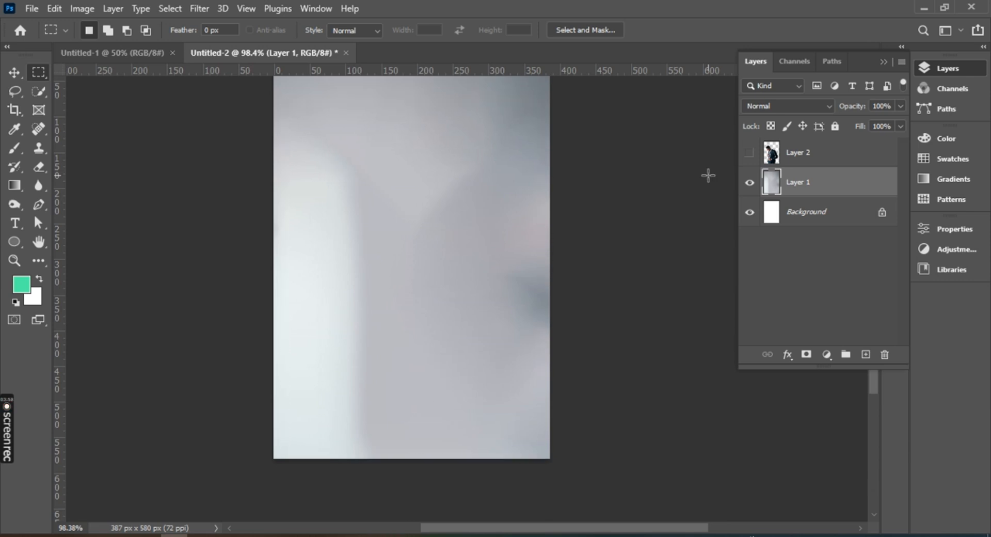
# Step: Show Layer 2 again and check the man against the filled background
pyautogui.click(750, 153)
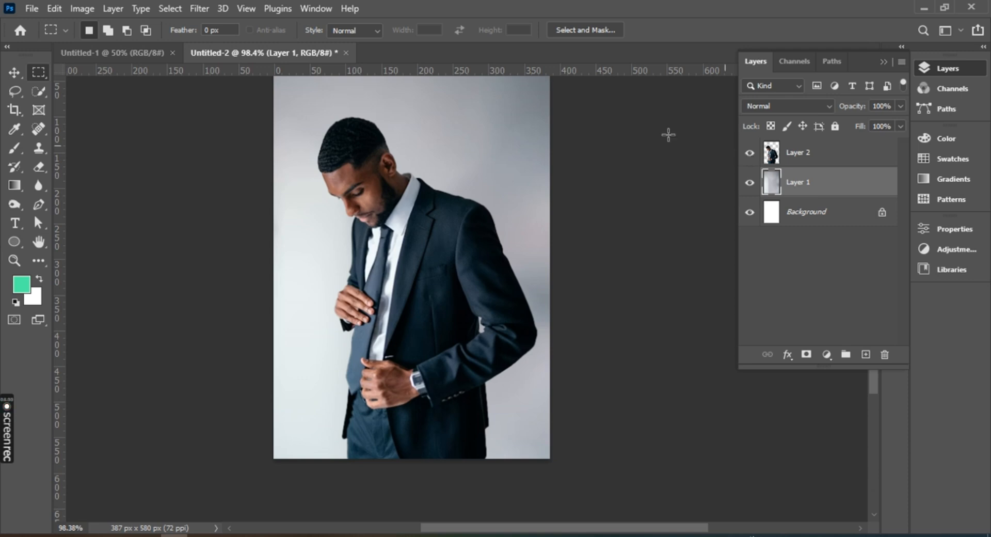
pyautogui.scroll(3, 368, 259)
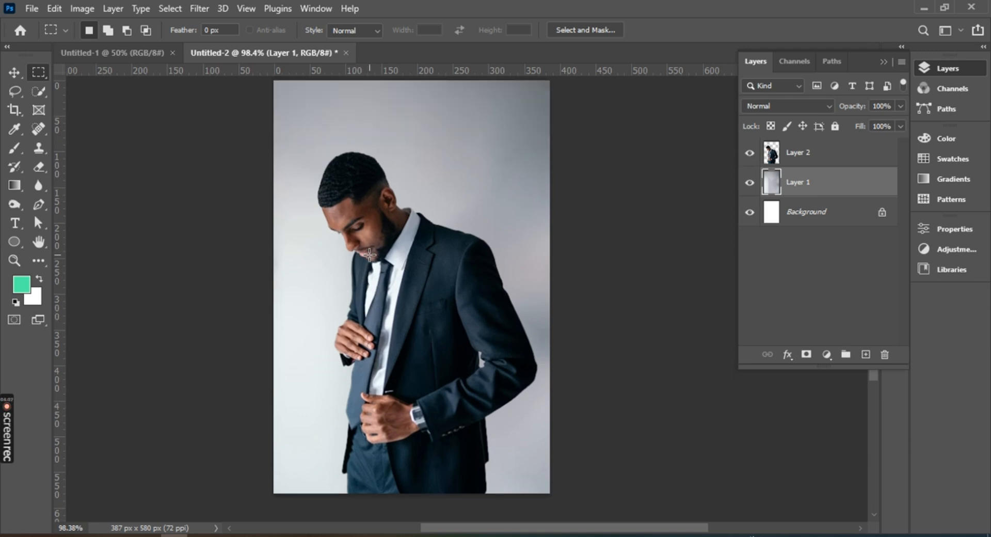
pyautogui.scroll(-2, 369, 241)
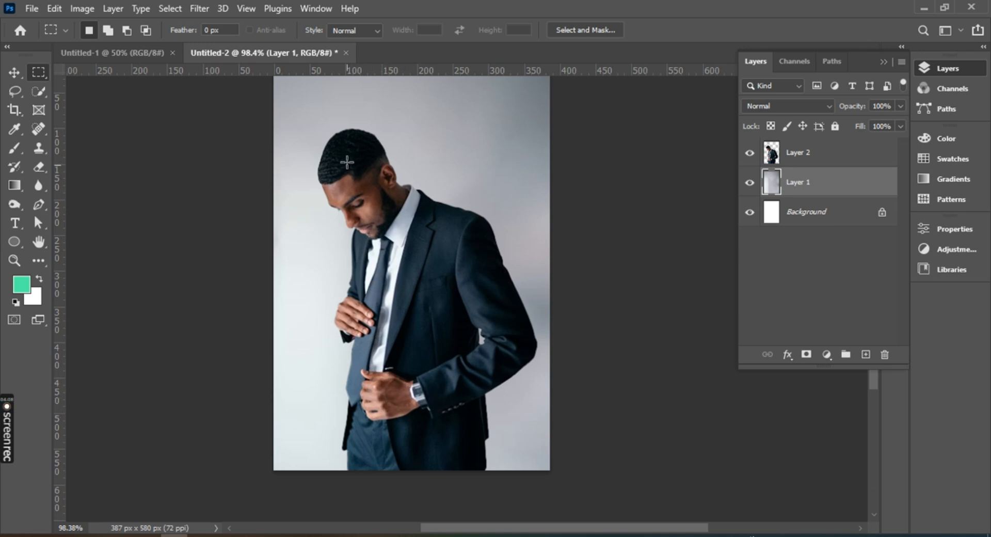
pyautogui.click(51, 8)
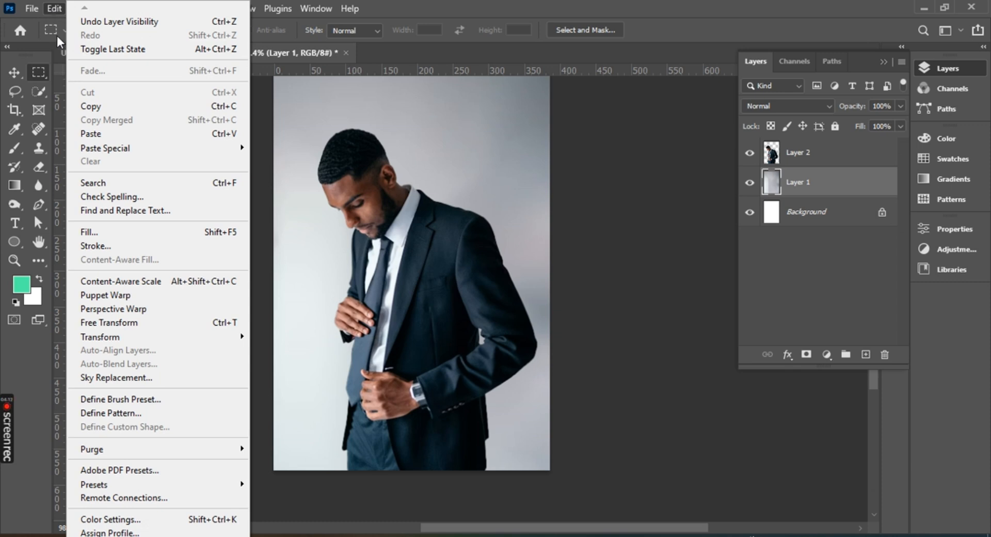
pyautogui.click(135, 297)
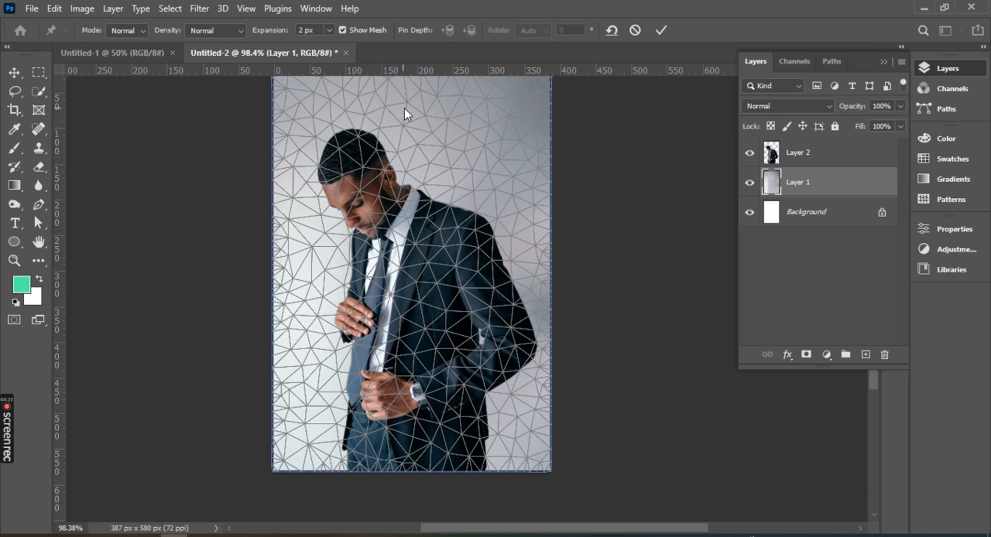
pyautogui.click(342, 30)
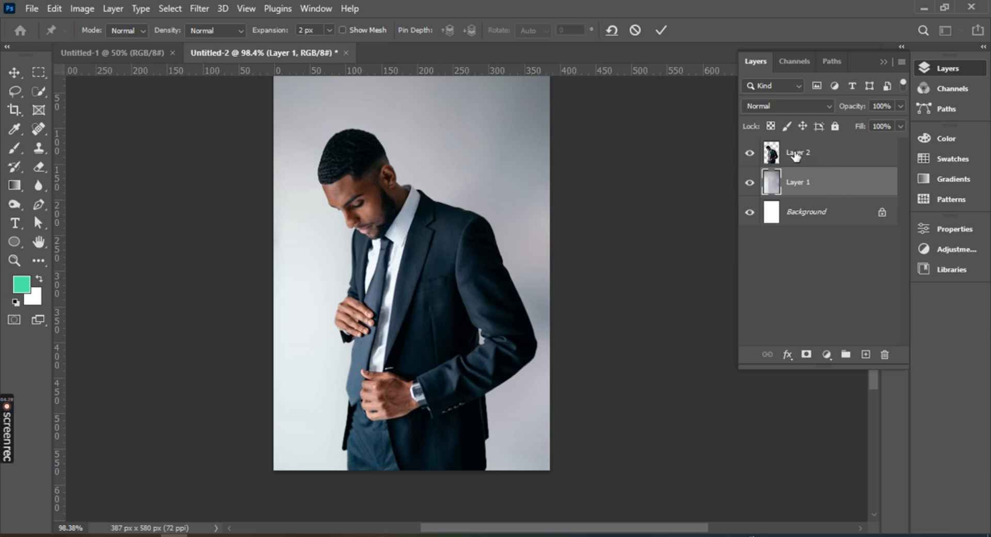
pyautogui.click(661, 30)
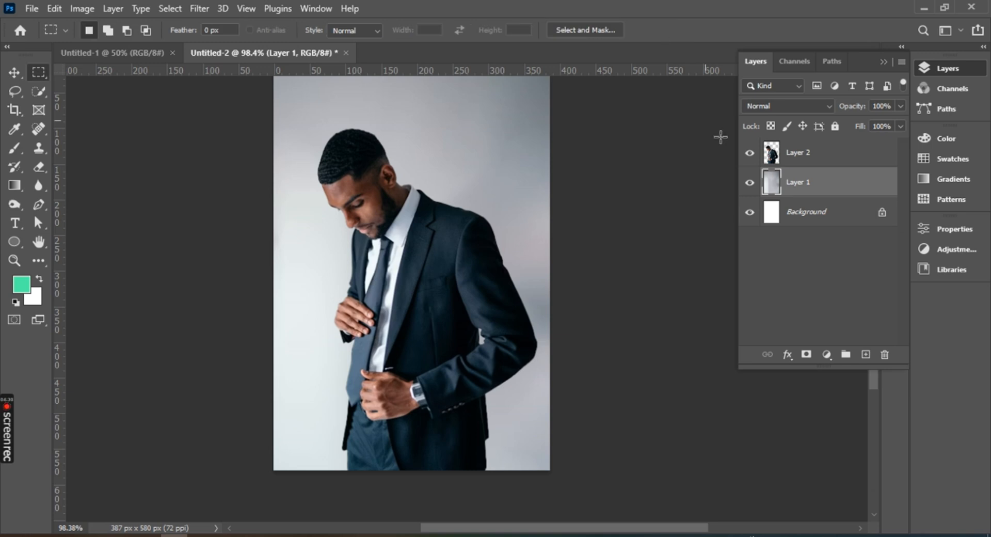
# Step: Start Puppet Warp on Layer 2 with the mesh shown
pyautogui.click(811, 152)
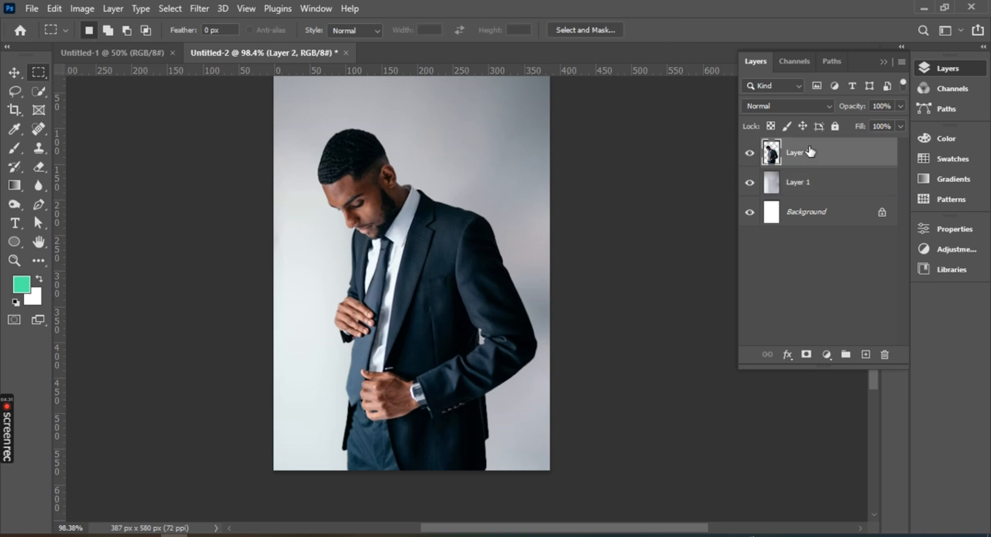
pyautogui.click(52, 9)
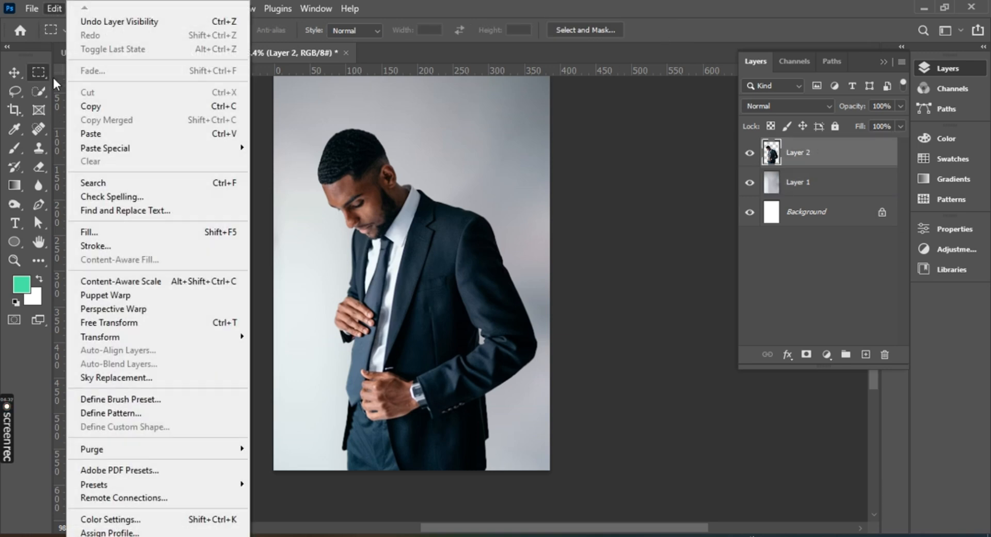
pyautogui.click(113, 295)
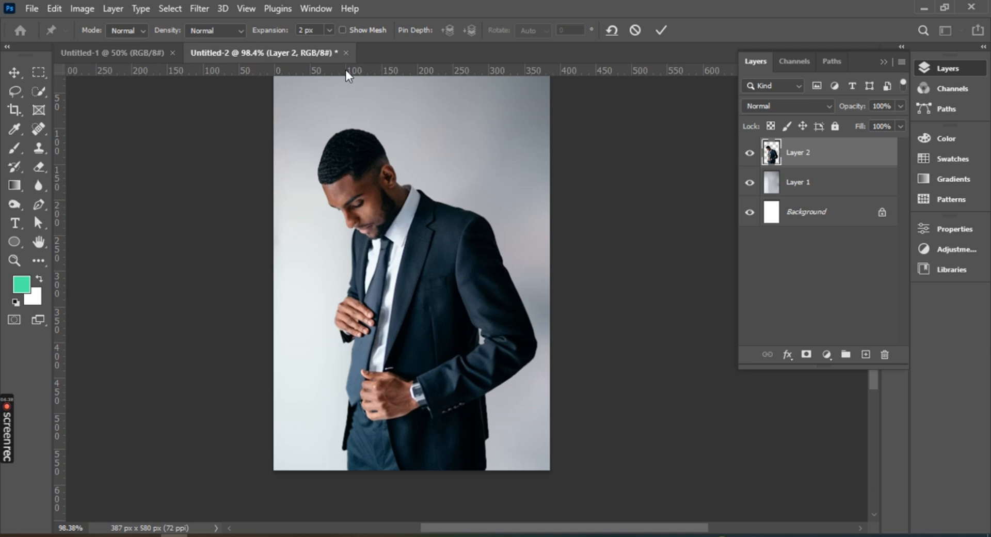
pyautogui.click(343, 30)
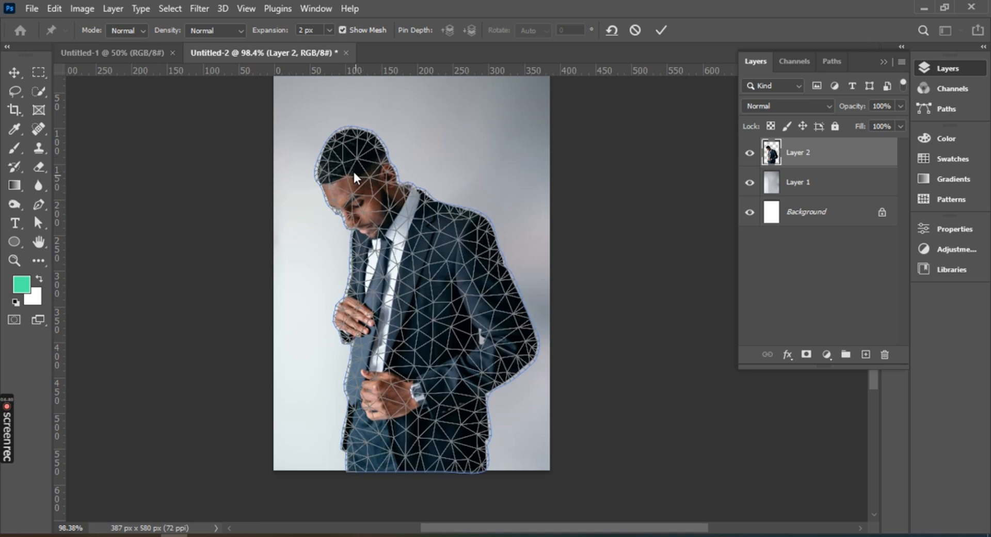
# Step: Pin the man's head and elbow, try pulling the head down toward the shoulder, and undo the move
pyautogui.moveTo(357, 159)
pyautogui.mouseDown()
pyautogui.moveTo(358, 149)
pyautogui.moveTo(358, 158)
pyautogui.mouseUp()
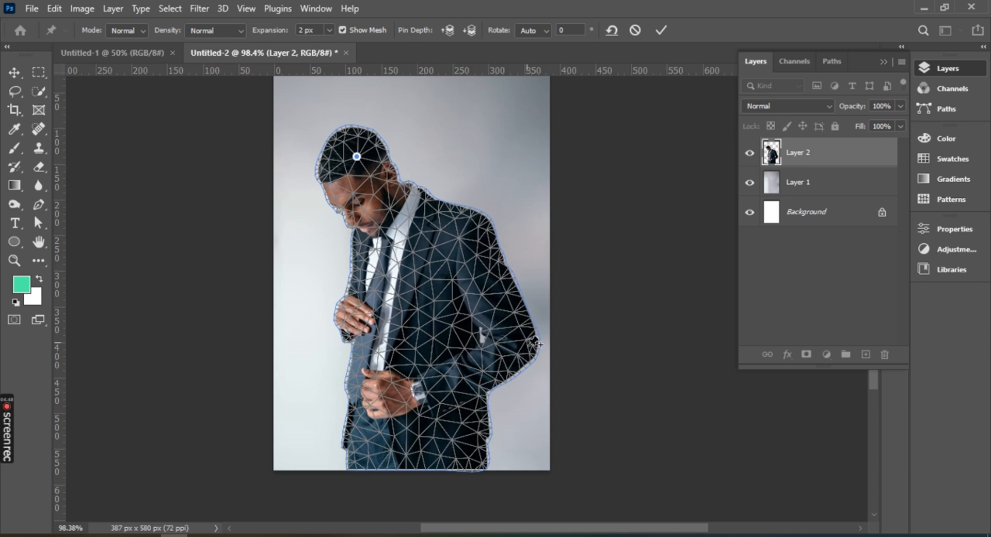
pyautogui.click(521, 349)
pyautogui.moveTo(357, 157); pyautogui.dragTo(409, 209)
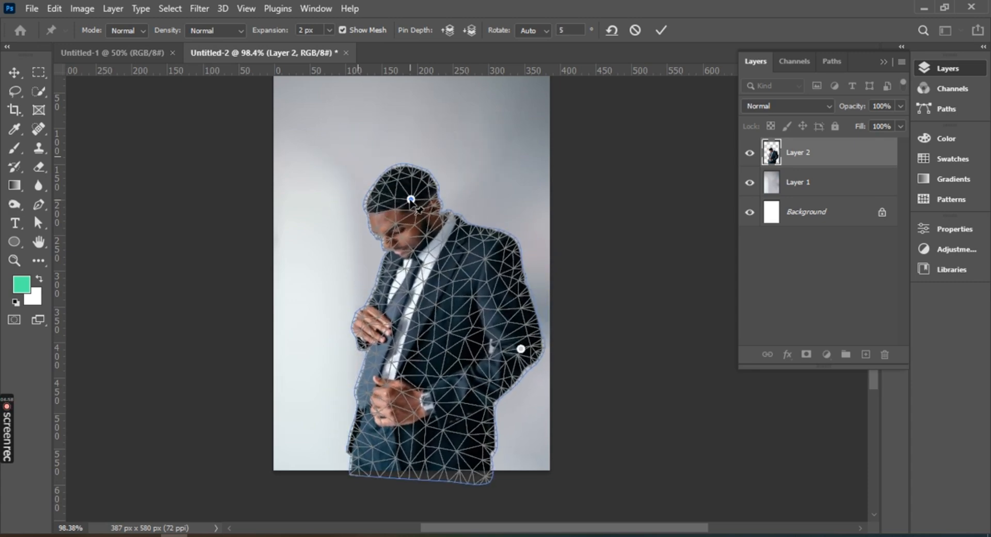
pyautogui.hotkey('ctrl', 'z')
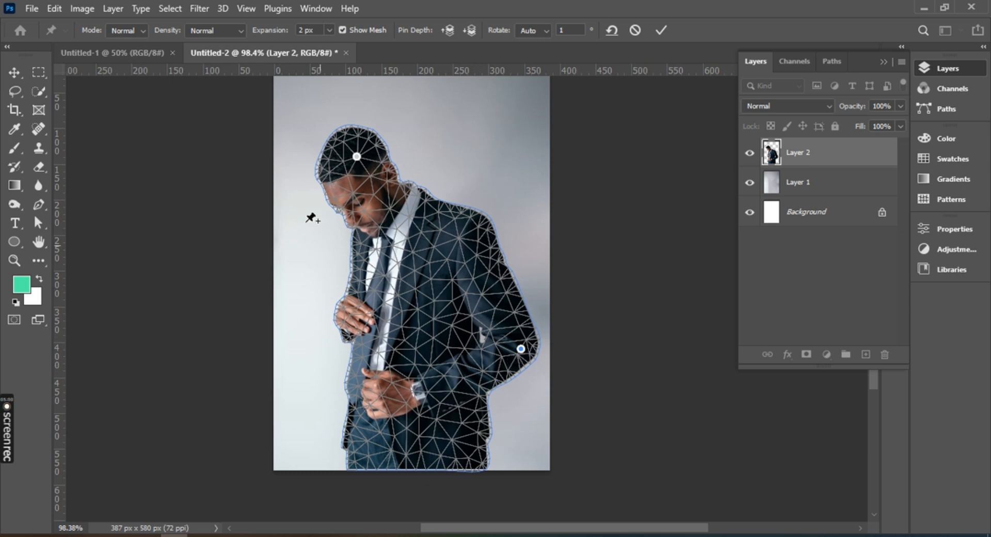
# Step: Add a pin at the lower edge of the trousers and remove all puppet pins
pyautogui.click(353, 465)
pyautogui.moveTo(520, 349)
pyautogui.mouseDown()
pyautogui.moveTo(522, 321)
pyautogui.moveTo(515, 356)
pyautogui.moveTo(516, 313)
pyautogui.moveTo(521, 349)
pyautogui.mouseUp()
pyautogui.click(613, 30)
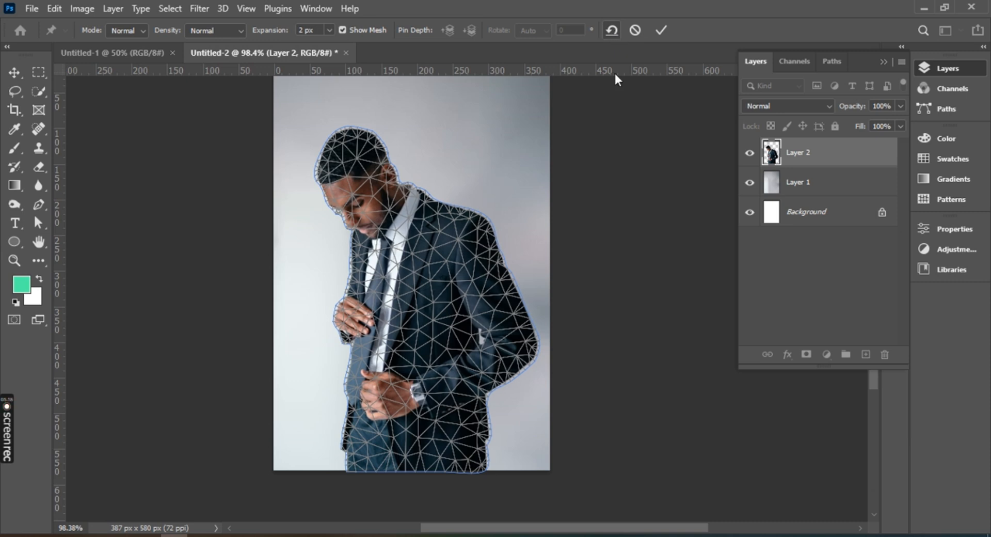
# Step: Try pinning the jacket hem, trousers, elbow and head and pulling the head up and back, and cancel the warp
pyautogui.click(468, 460)
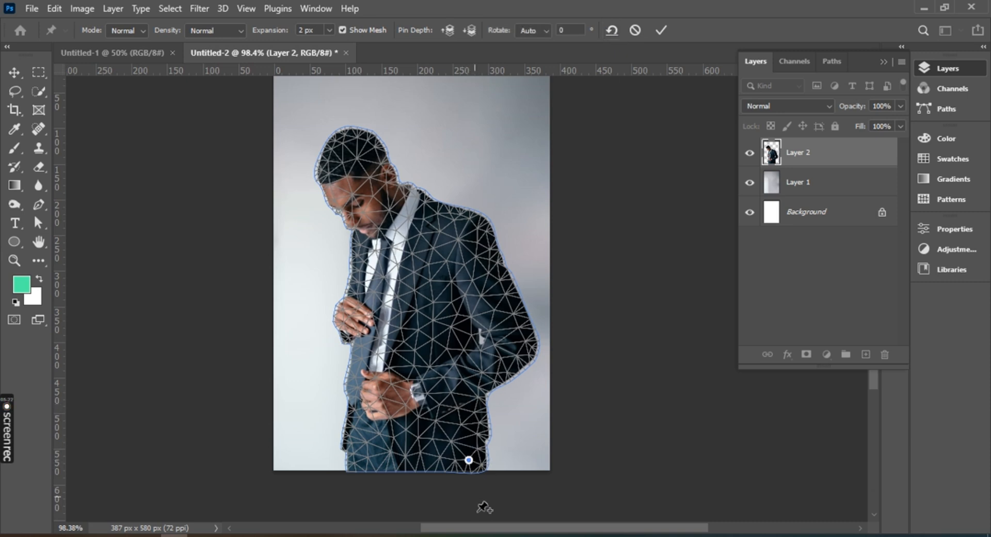
pyautogui.click(357, 462)
pyautogui.click(517, 348)
pyautogui.click(357, 158)
pyautogui.moveTo(356, 158); pyautogui.dragTo(372, 143)
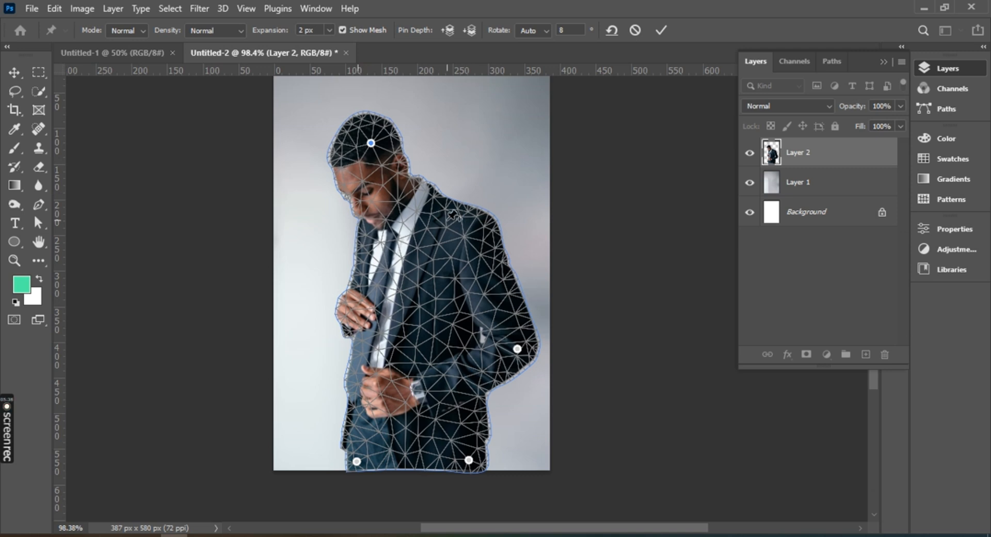
pyautogui.click(634, 31)
pyautogui.press('m')
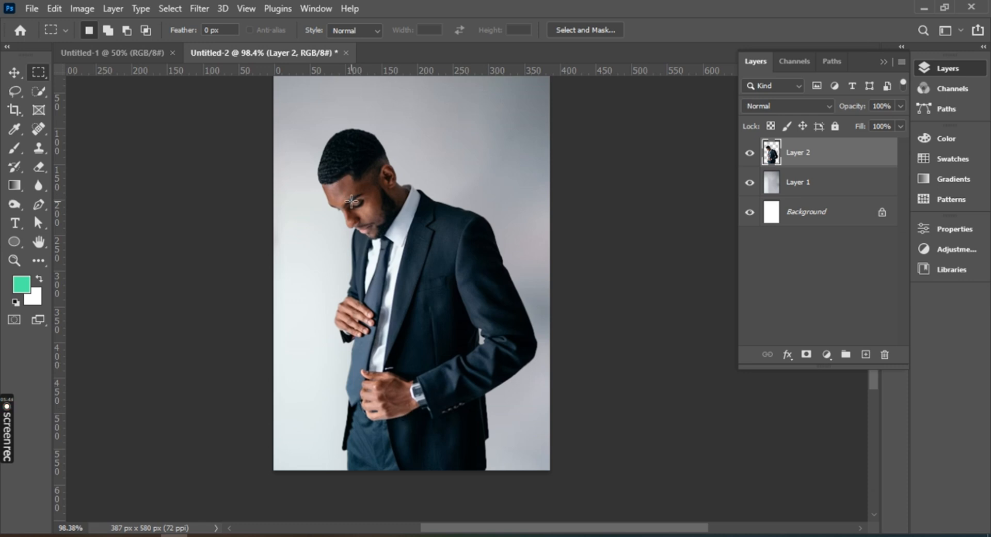
# Step: Start Puppet Warp on Layer 2 again and pin the jacket hem, trousers, elbow, shoulder and both hands
pyautogui.click(55, 9)
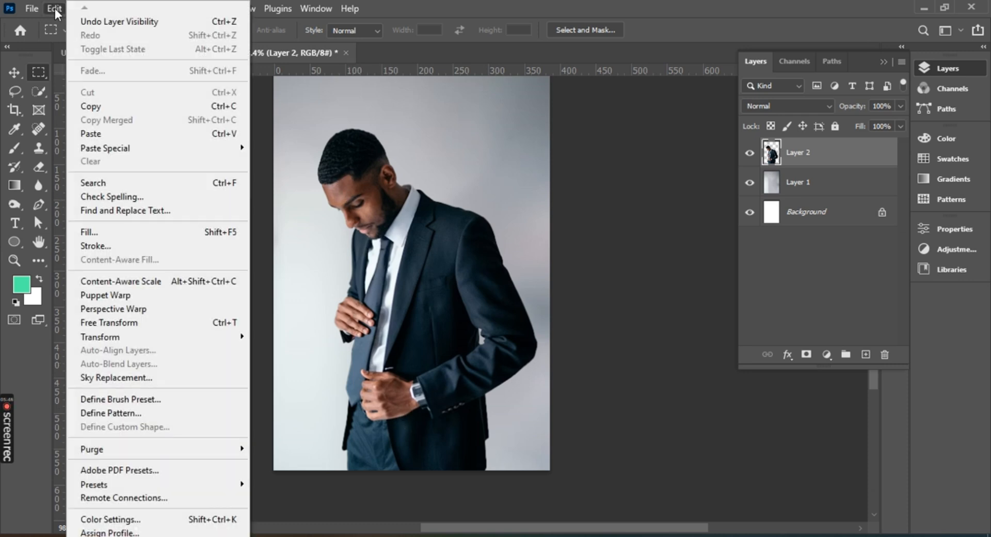
pyautogui.click(106, 295)
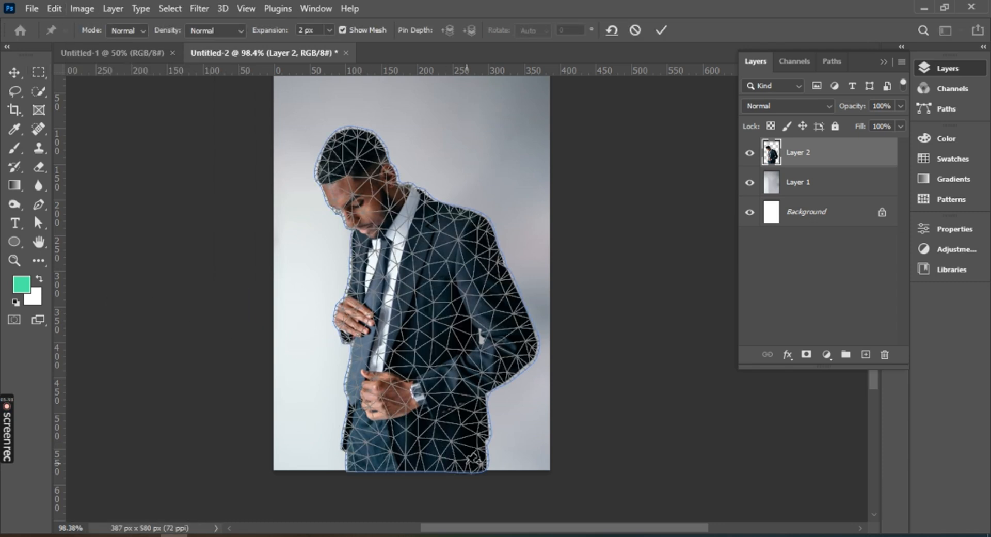
pyautogui.click(468, 459)
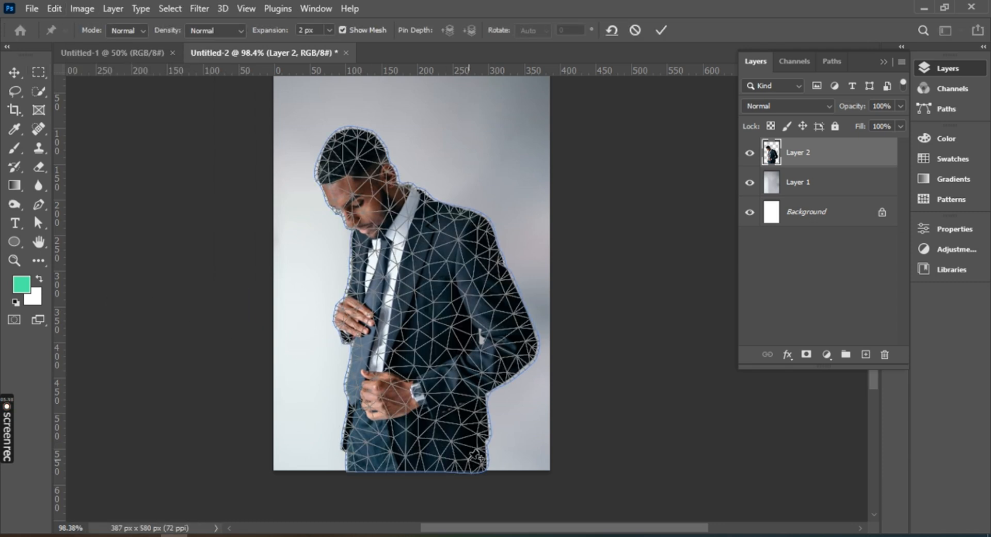
pyautogui.click(352, 463)
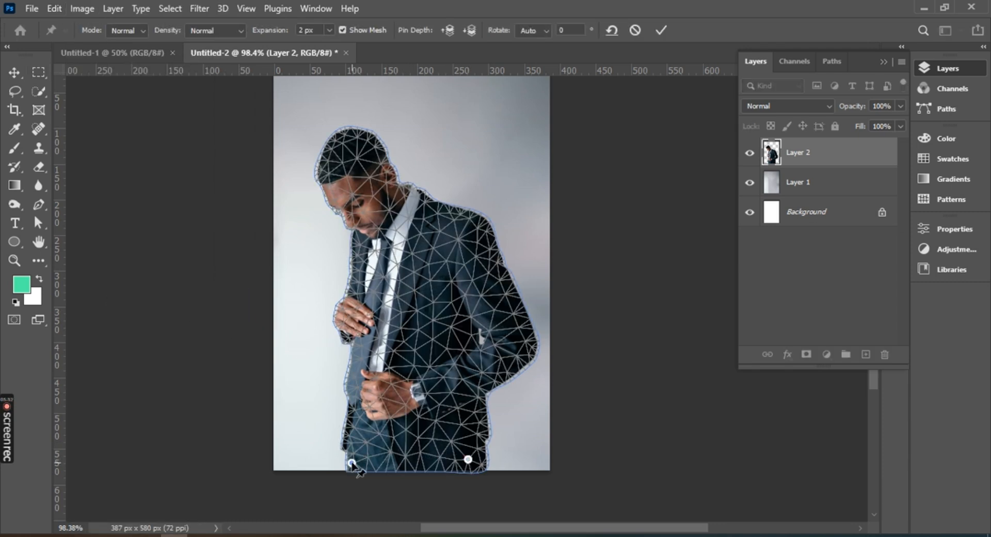
pyautogui.click(528, 355)
pyautogui.click(470, 230)
pyautogui.click(347, 309)
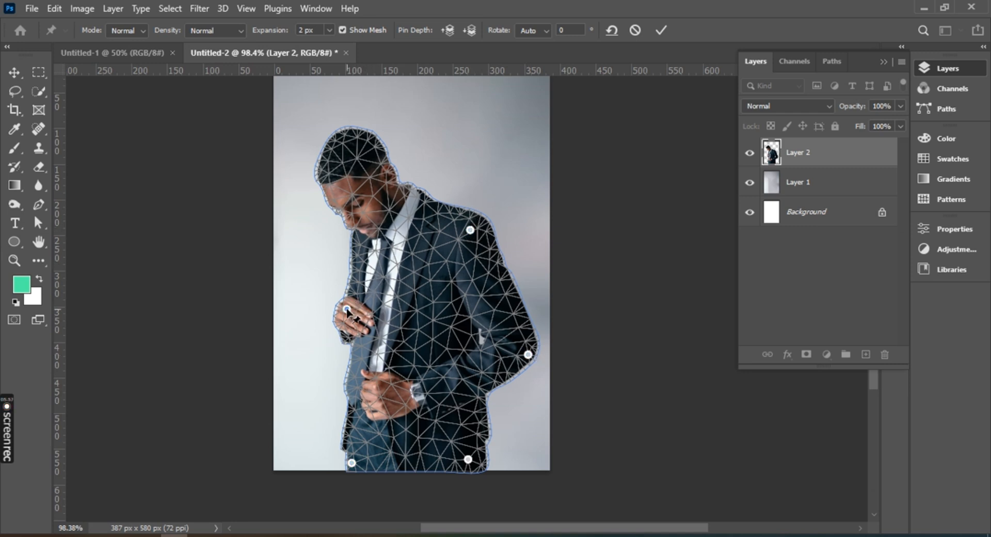
pyautogui.click(385, 391)
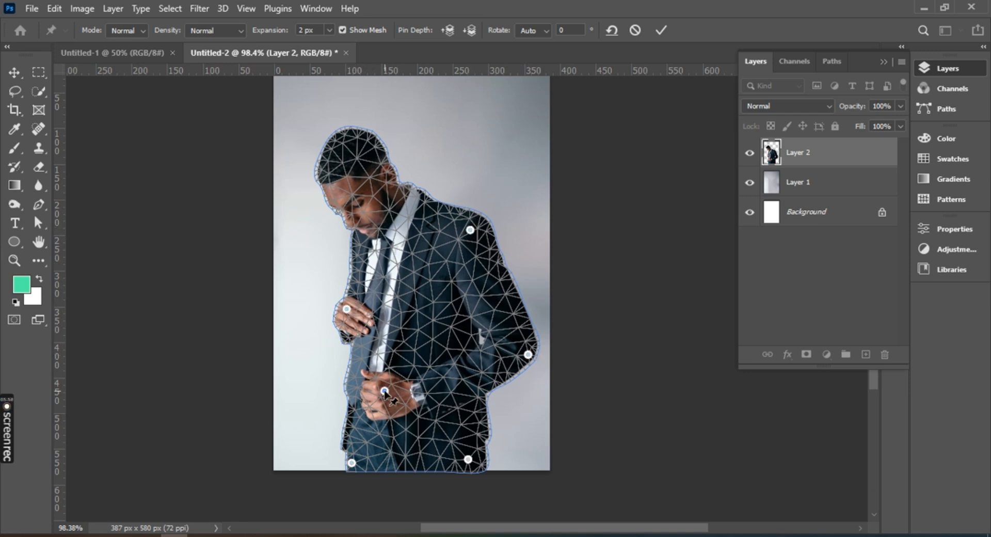
# Step: Pin the man's head and pull it back, lower the shoulder pin slightly, and move the elbow pin inward
pyautogui.click(358, 157)
pyautogui.moveTo(358, 158); pyautogui.dragTo(383, 154)
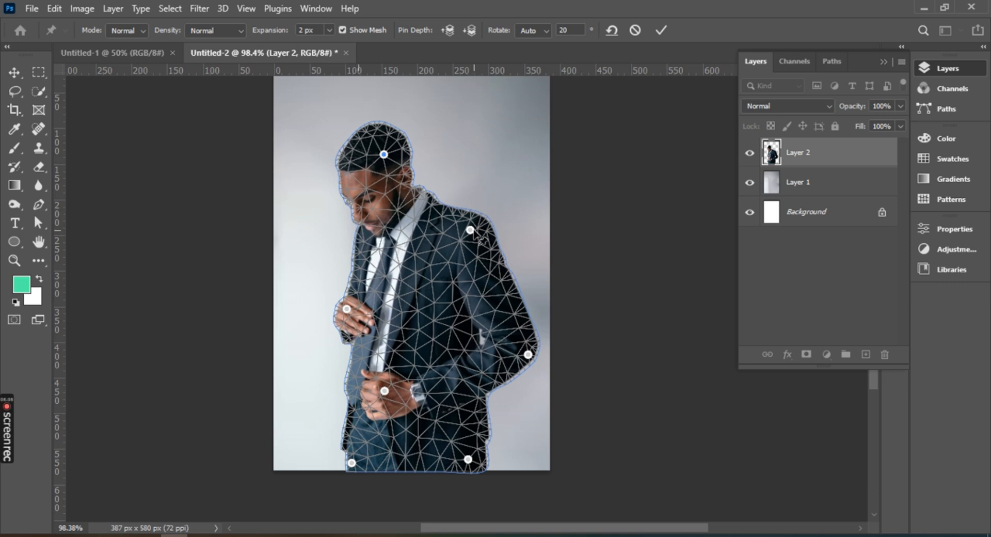
pyautogui.moveTo(471, 230); pyautogui.dragTo(468, 244)
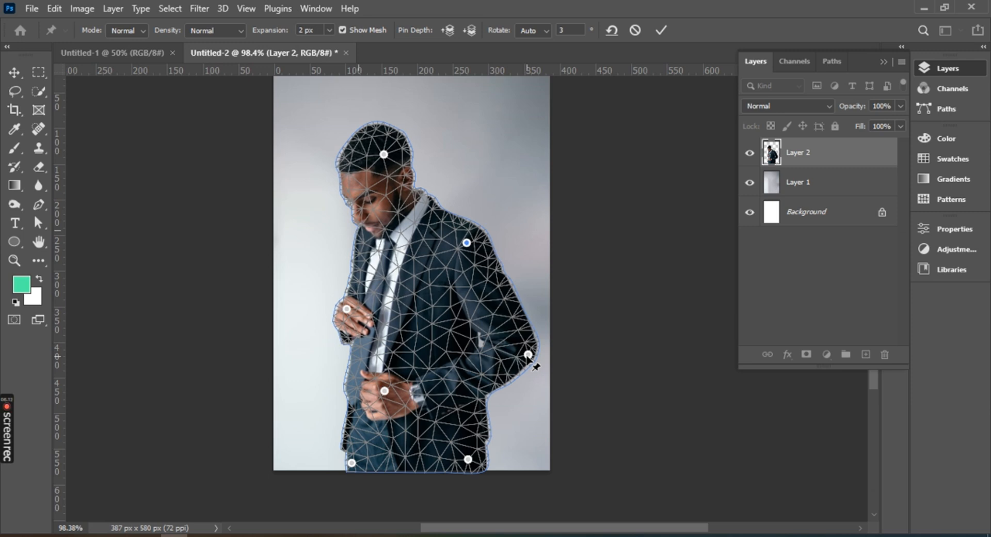
pyautogui.moveTo(530, 357); pyautogui.dragTo(517, 356)
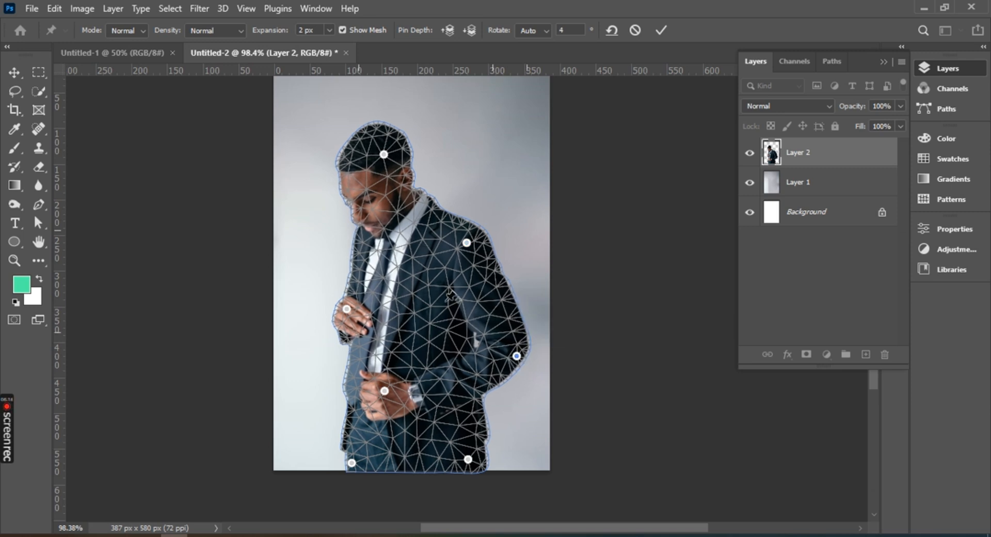
# Step: Rotate the mesh around the head pin to 43° and apply the Puppet Warp
pyautogui.click(384, 155)
pyautogui.press('alt')
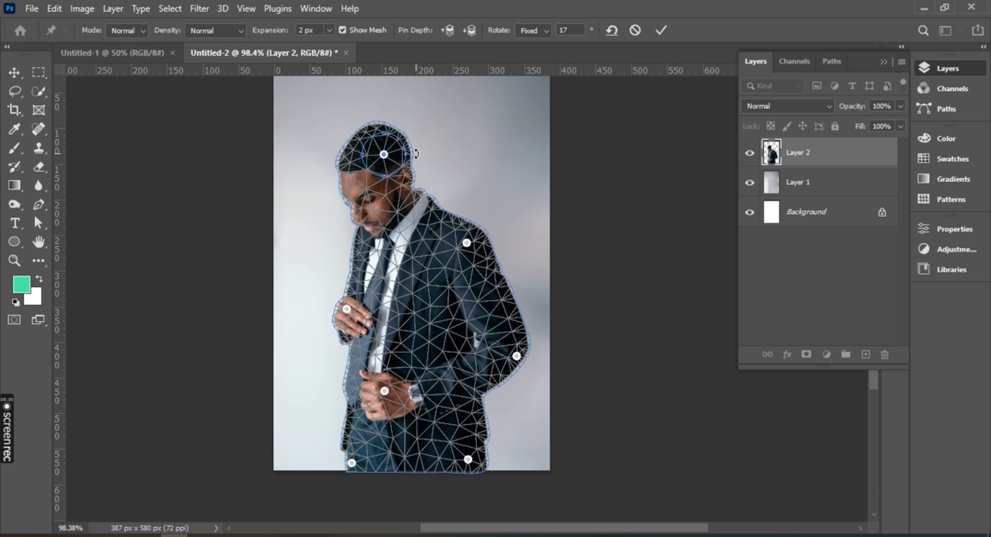
pyautogui.moveTo(417, 153)
pyautogui.mouseDown()
pyautogui.moveTo(416, 169)
pyautogui.moveTo(410, 150)
pyautogui.mouseUp()
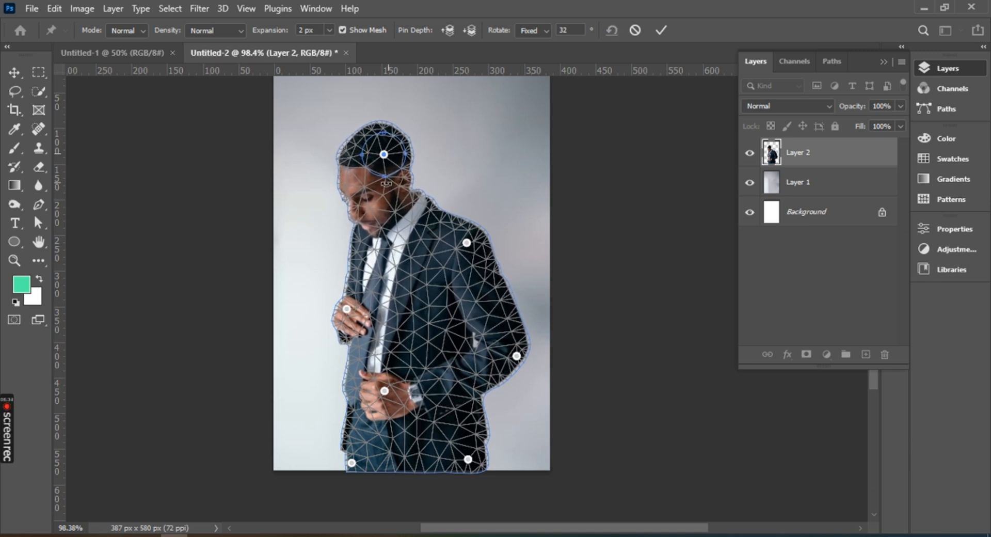
pyautogui.moveTo(385, 183); pyautogui.dragTo(411, 158)
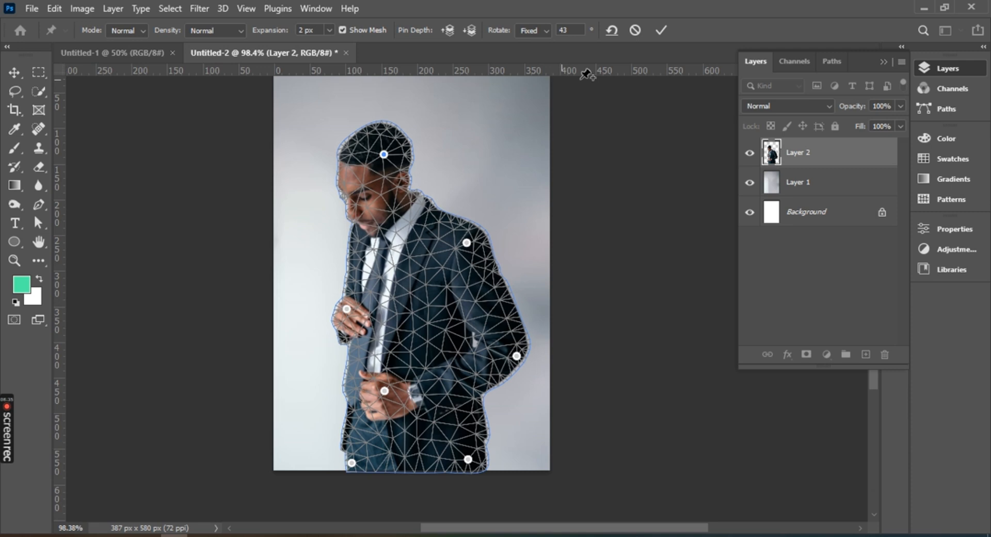
pyautogui.click(661, 30)
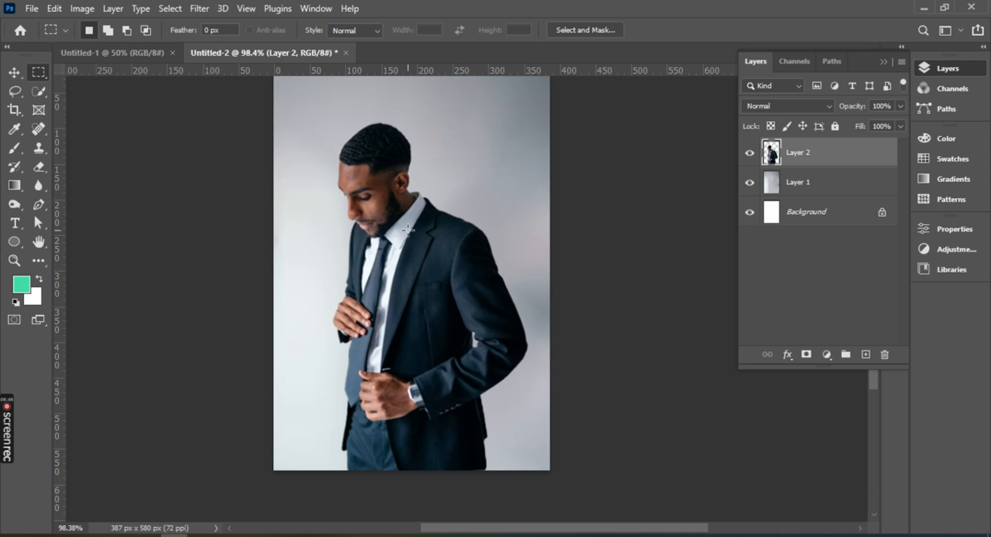
# Step: Undo the Puppet Warp and the visibility change on Layer 2, and switch to the Untitled-1 document
pyautogui.hotkey('ctrl', 'z')
pyautogui.hotkey('ctrl', 'z')
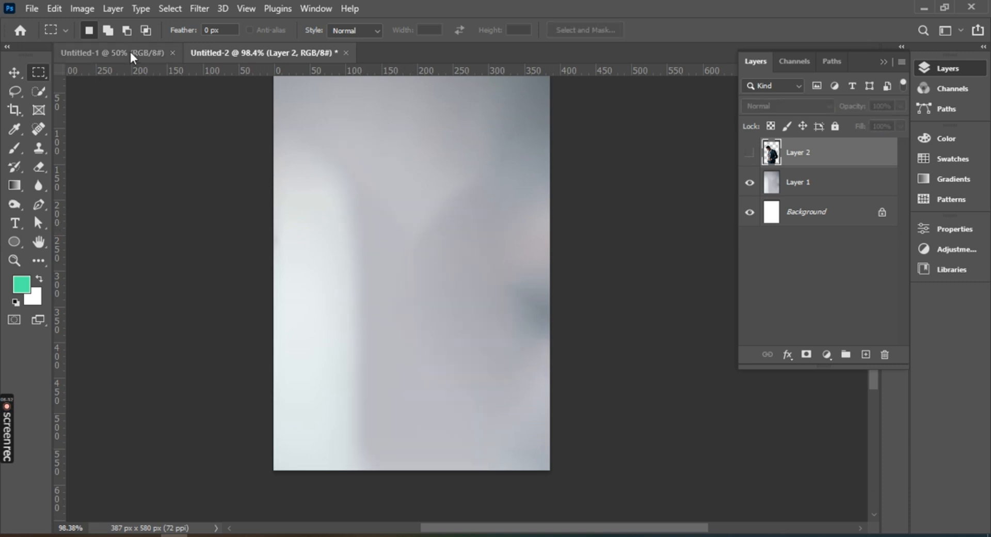
pyautogui.click(116, 50)
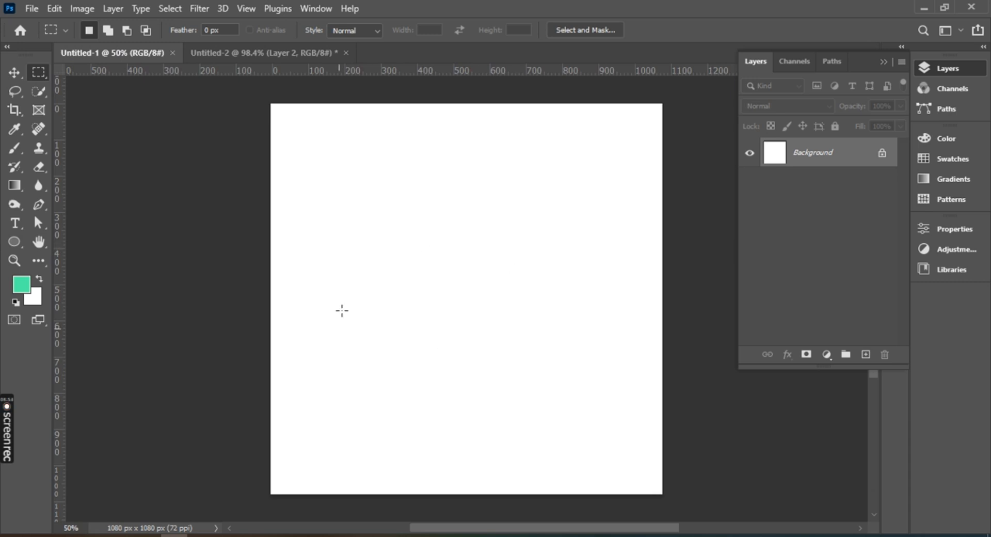
# Step: Switch to the Chrome browser and open Pinterest from the Social media bookmarks in a new tab
pyautogui.hotkey('alt', 'Tab')
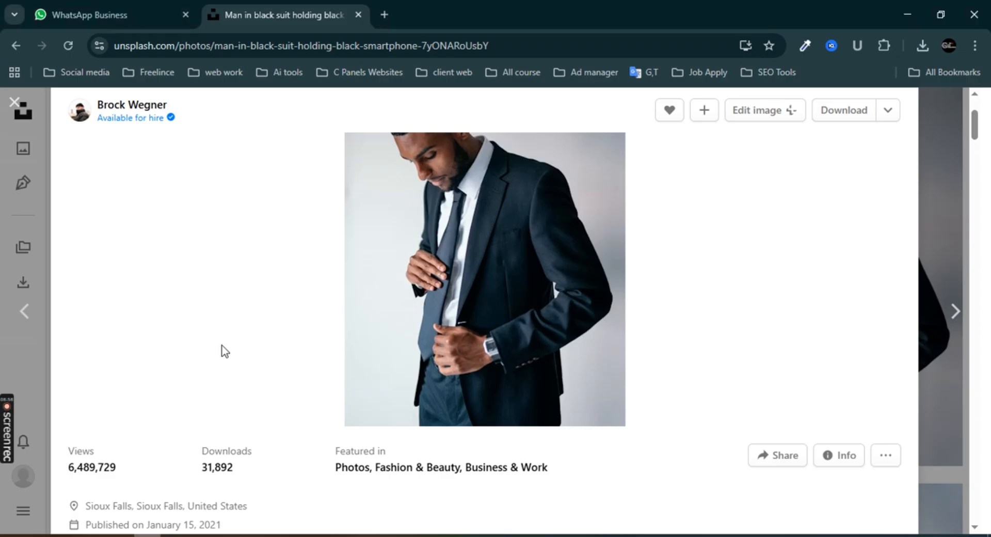
pyautogui.click(386, 16)
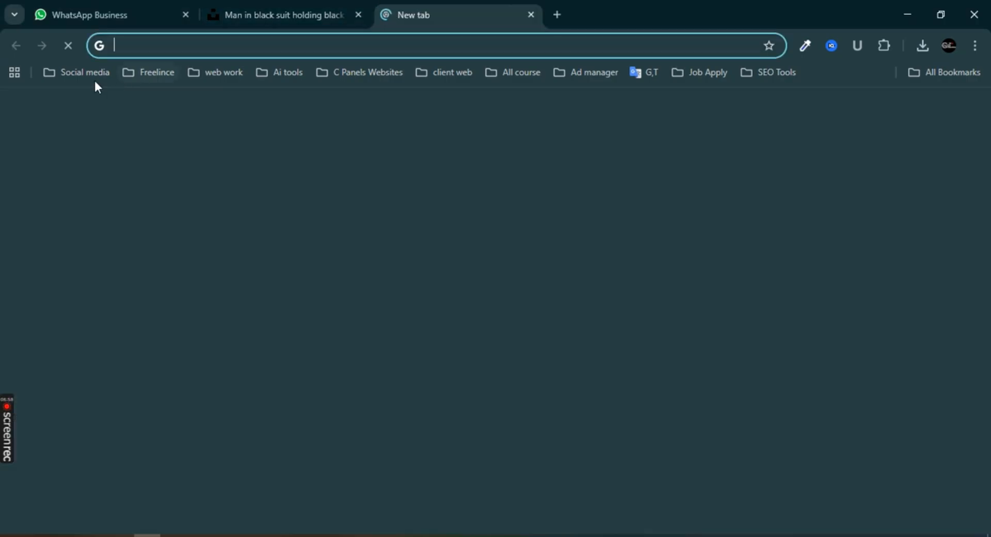
pyautogui.click(82, 72)
pyautogui.click(86, 225)
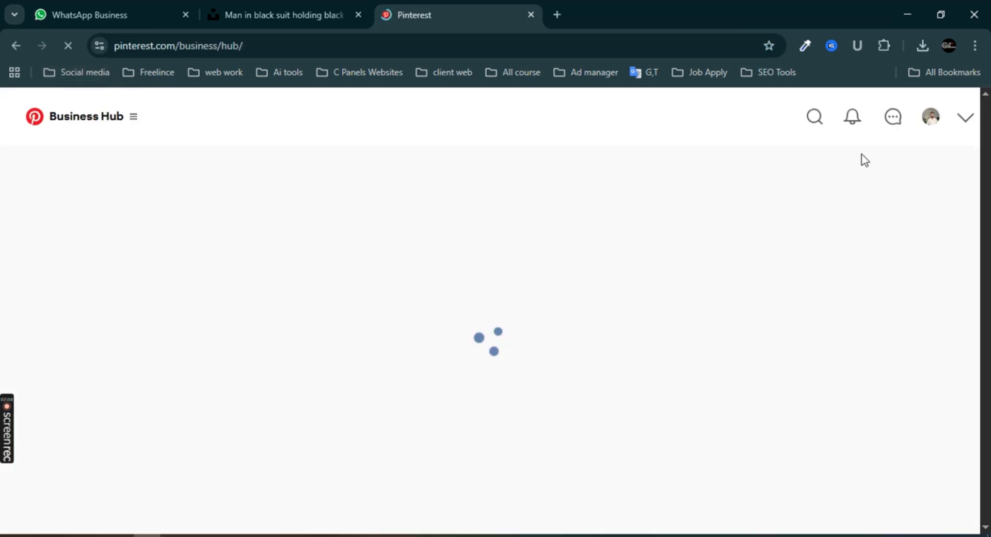
# Step: Search Pinterest for "waring" and look through the results for a warning tape image
pyautogui.click(817, 127)
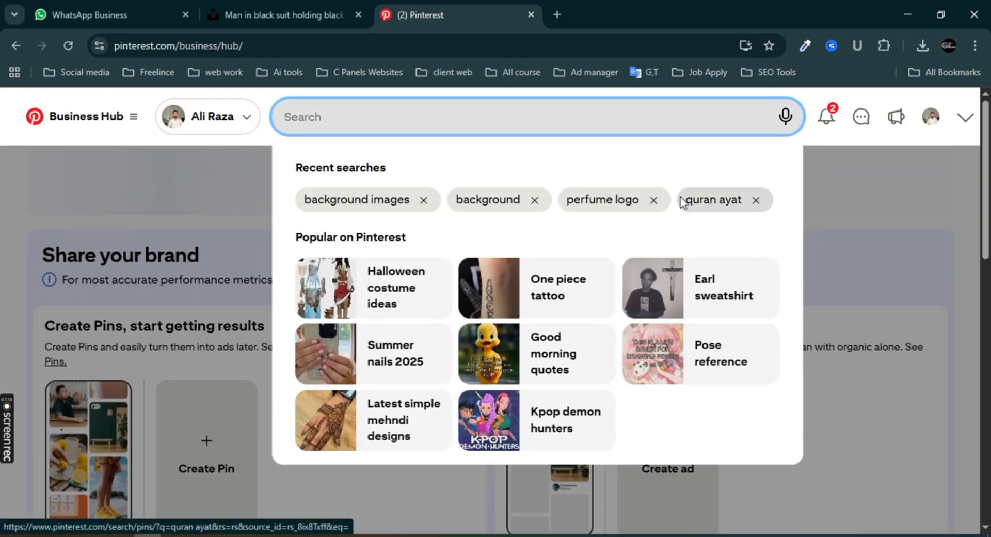
pyautogui.write('war')
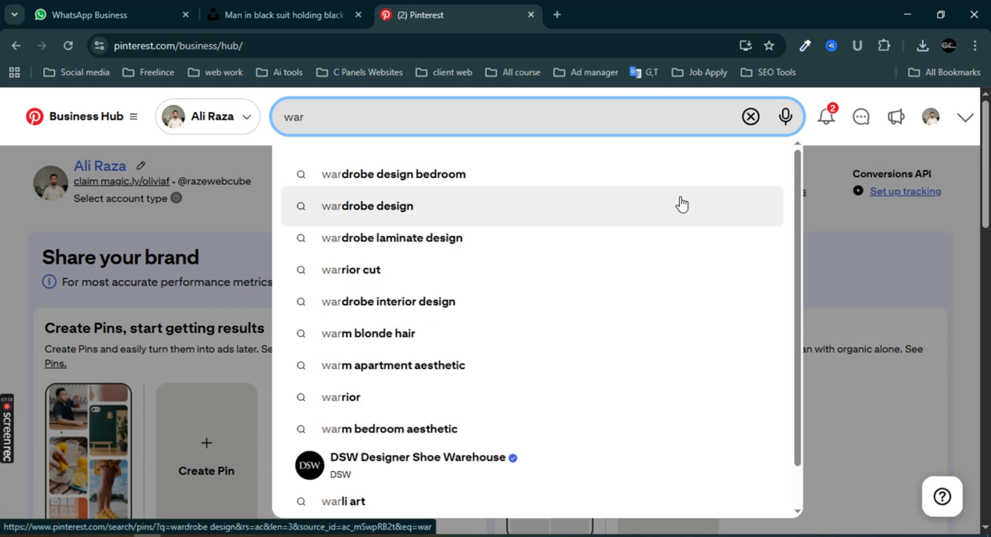
pyautogui.write('ing')
pyautogui.press('Return')
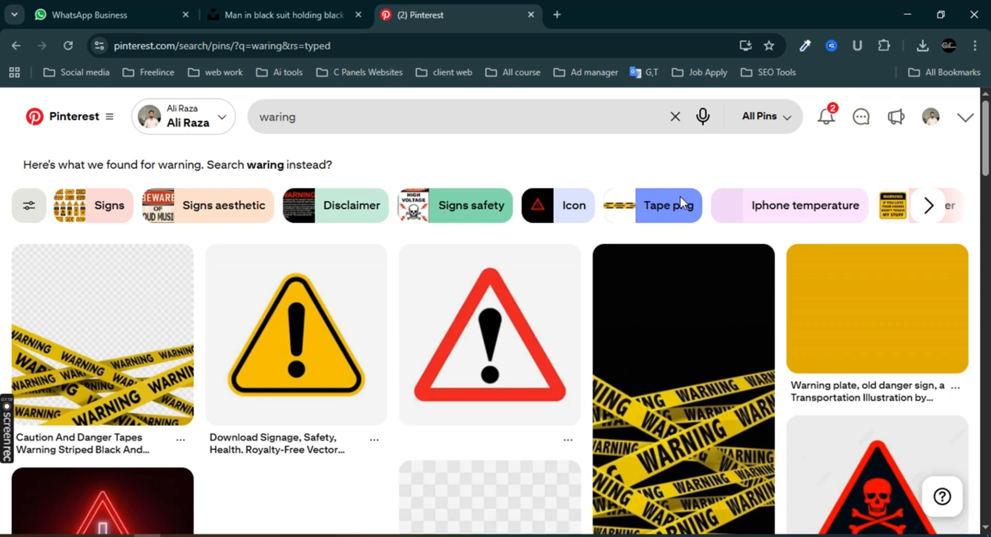
pyautogui.scroll(-10, 681, 196)
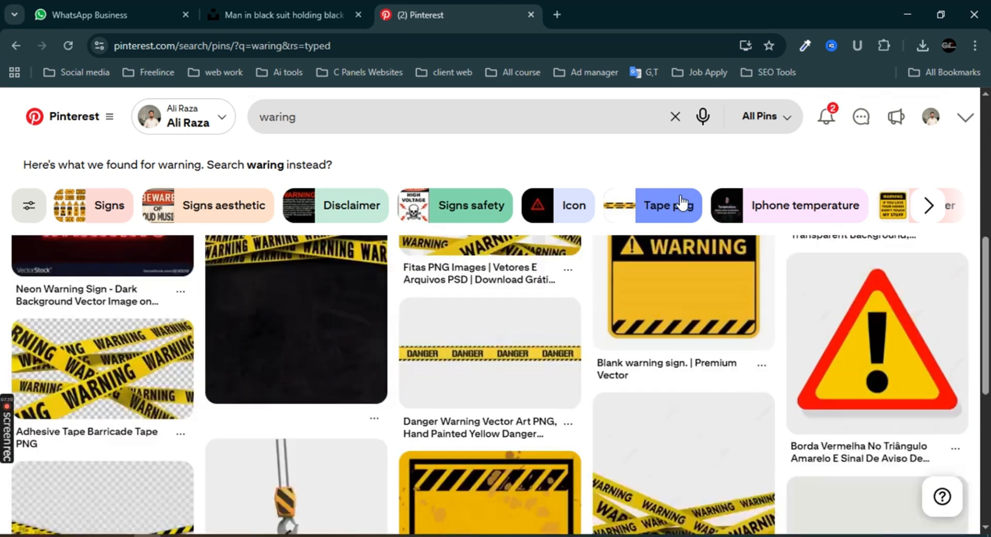
pyautogui.scroll(-4, 683, 201)
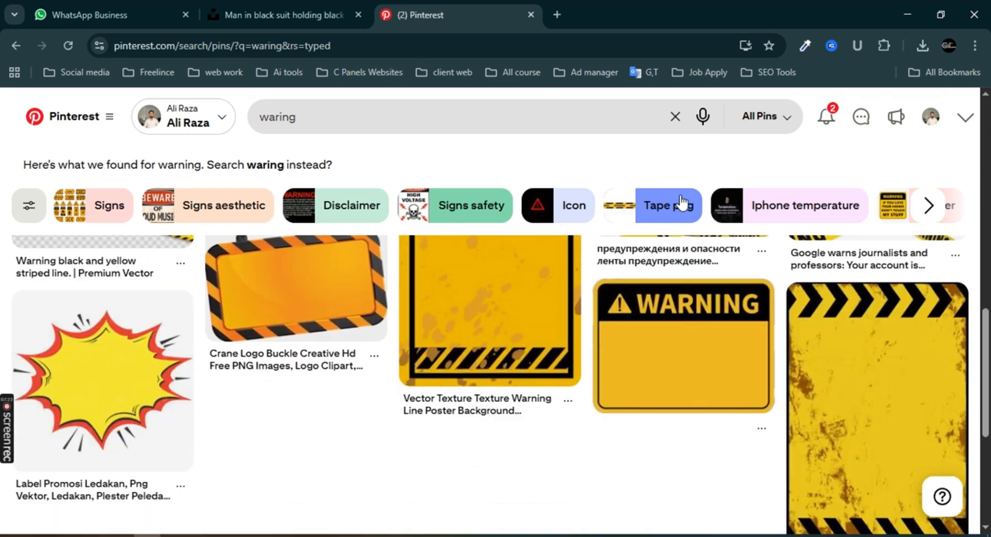
pyautogui.scroll(-10, 683, 201)
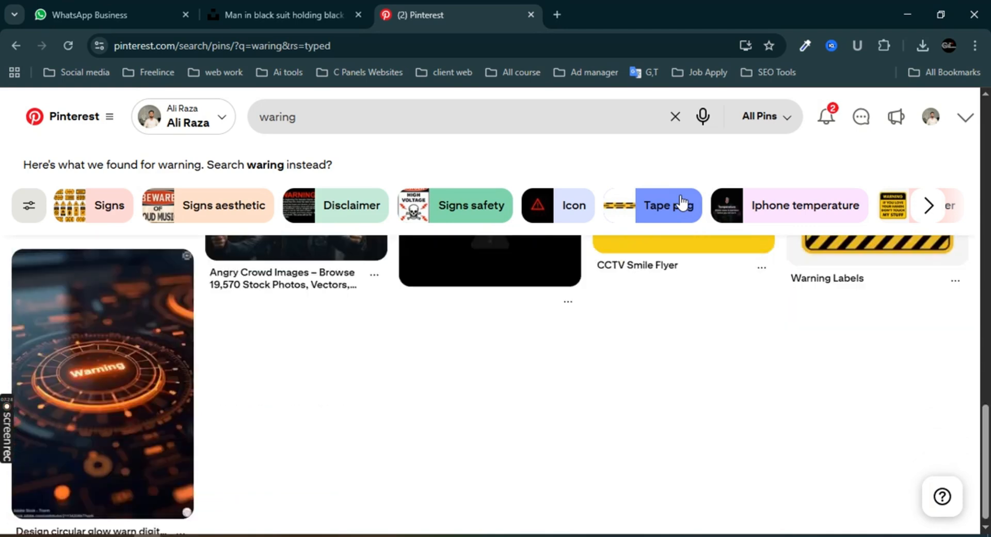
pyautogui.scroll(-6, 683, 202)
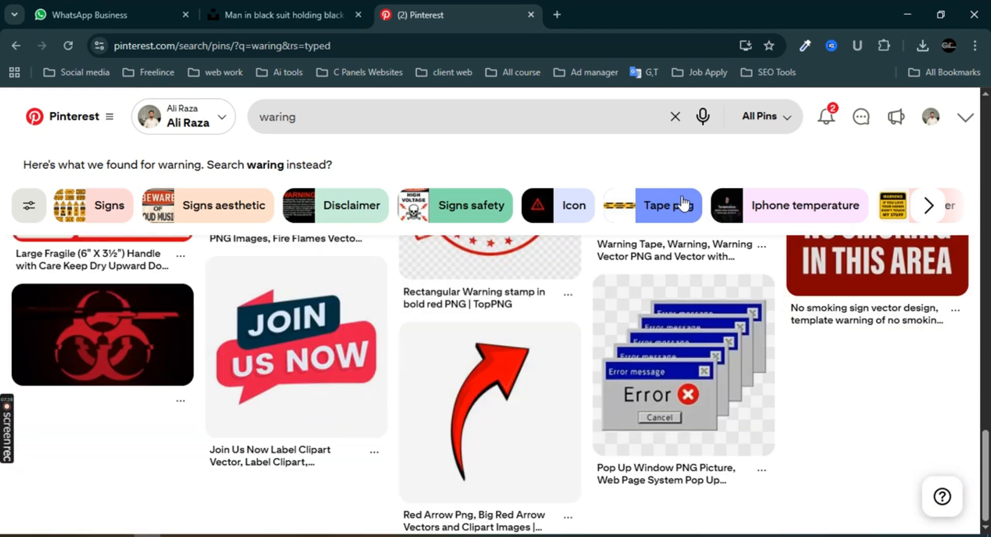
# Step: Search Pinterest for "waring labal" and look through the label images
pyautogui.click(345, 117)
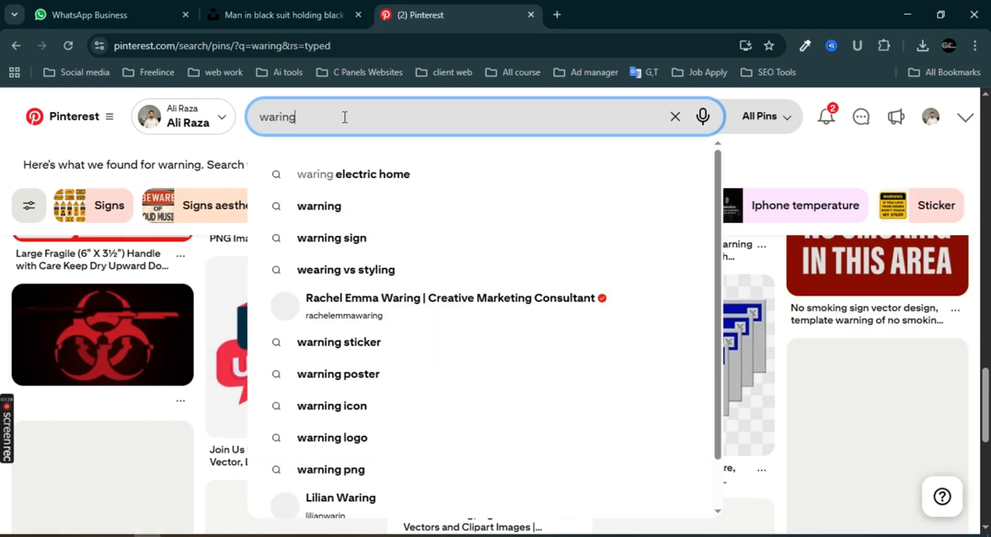
pyautogui.write('la')
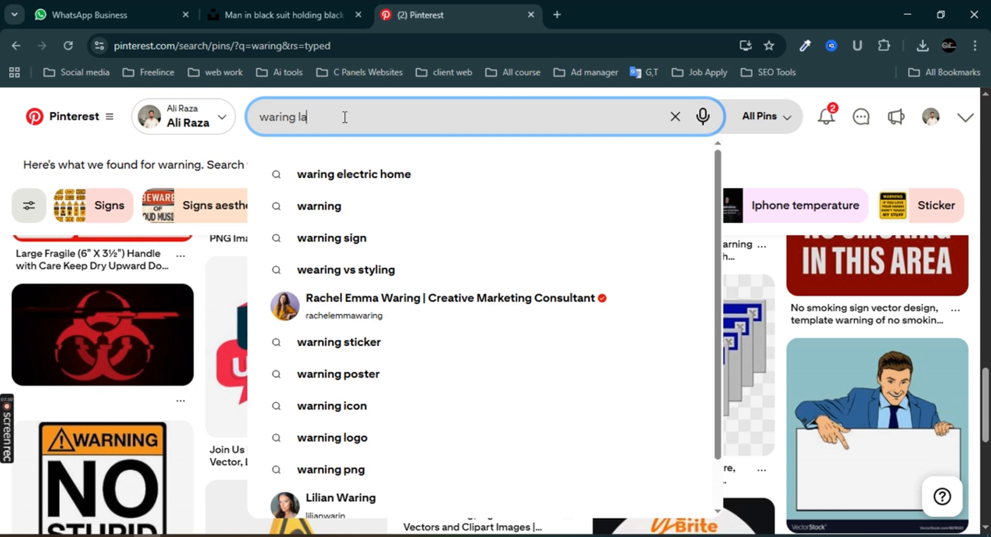
pyautogui.write('bal')
pyautogui.press('Return')
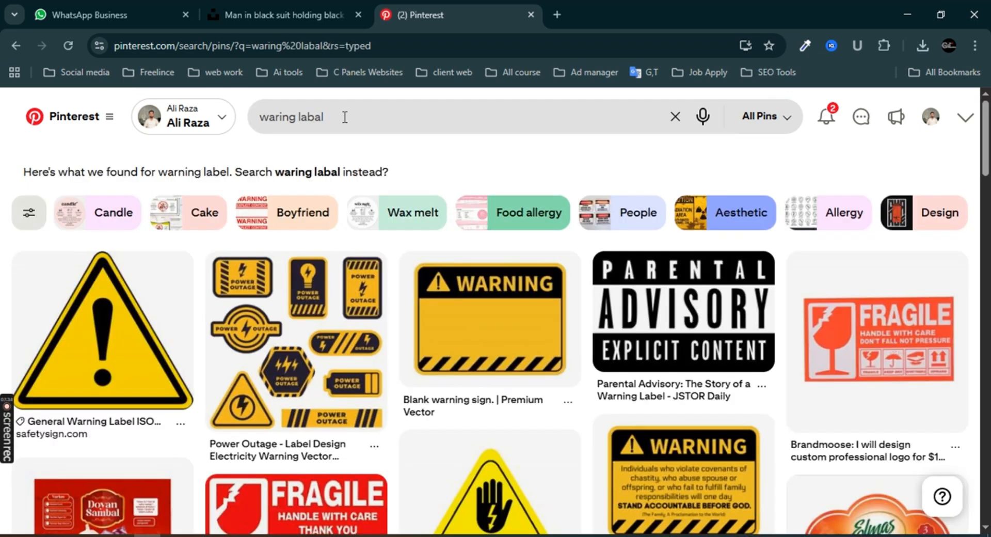
pyautogui.scroll(-10, 452, 449)
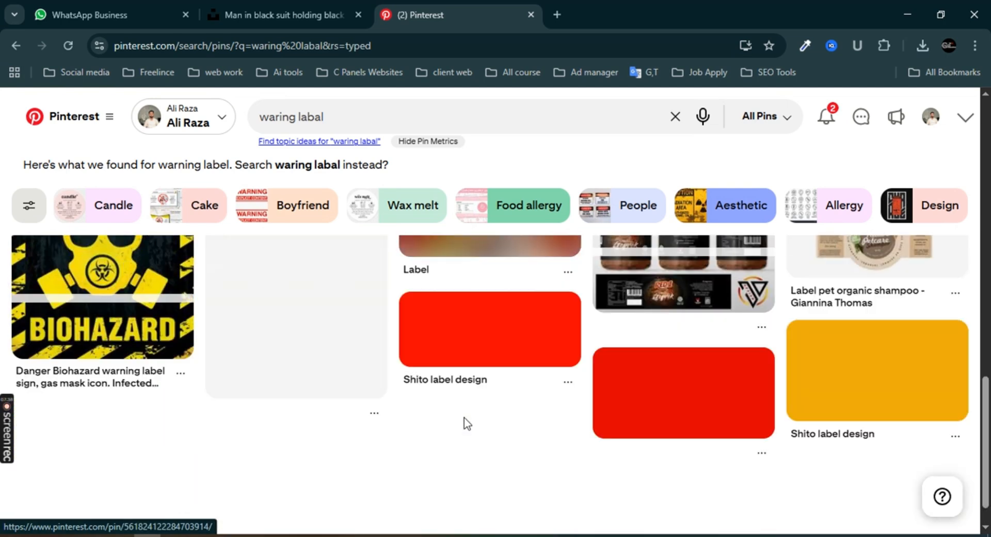
pyautogui.scroll(4, 468, 420)
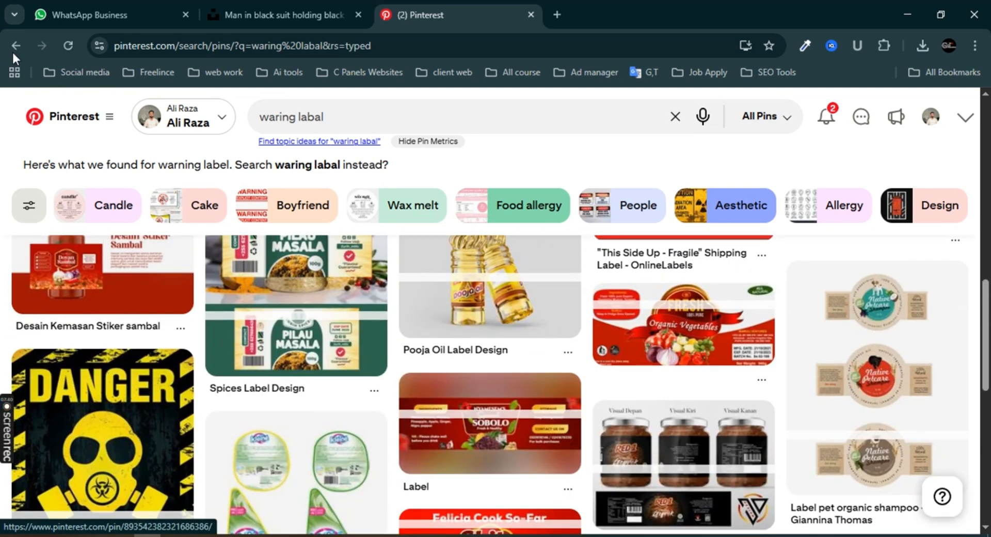
# Step: Return to the "waring" results and open the pin with the horizontal yellow DANGER tape
pyautogui.click(13, 52)
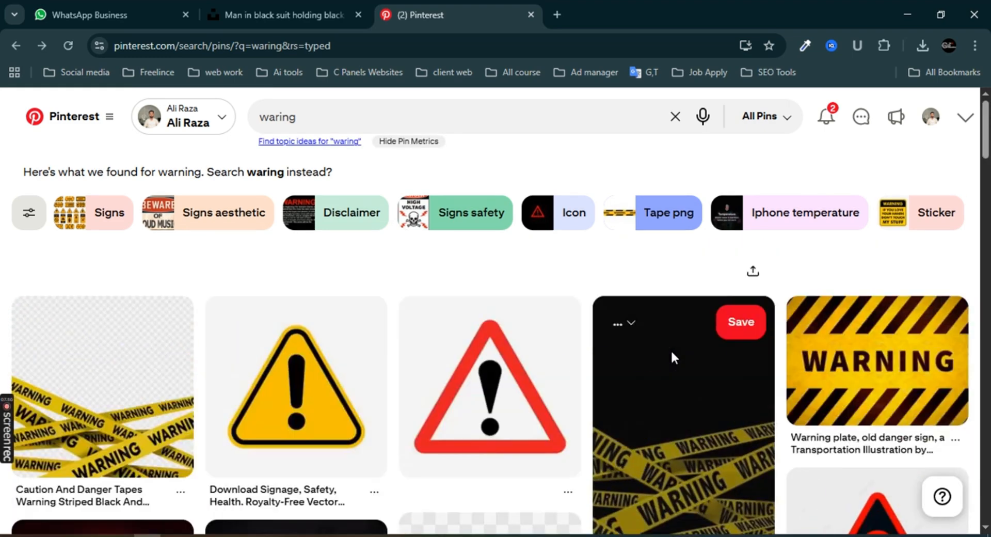
pyautogui.scroll(-4, 674, 358)
pyautogui.scroll(-5, 674, 357)
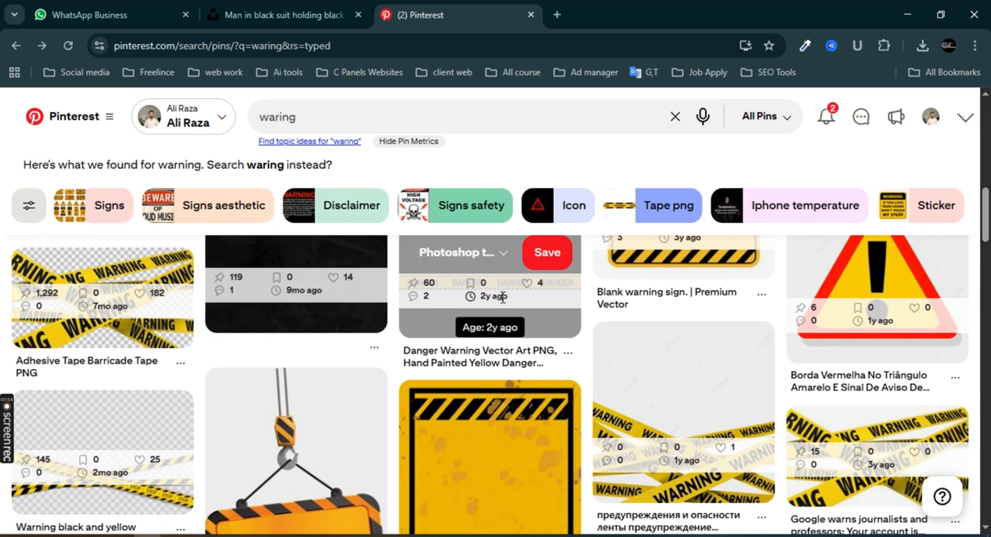
pyautogui.click(541, 332)
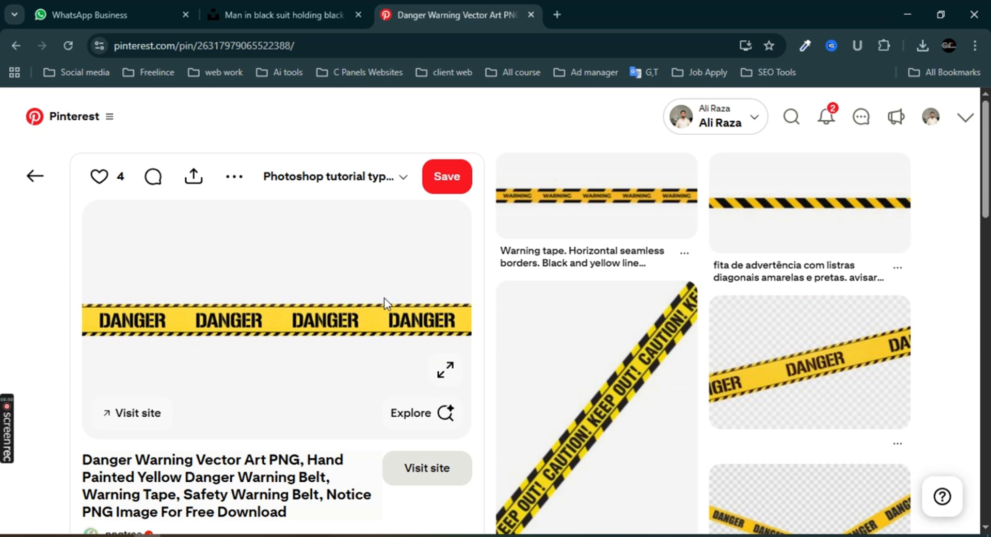
# Step: Browse the related pins and open the horizontal tape with plain black and yellow diagonal stripes
pyautogui.moveTo(798, 206)
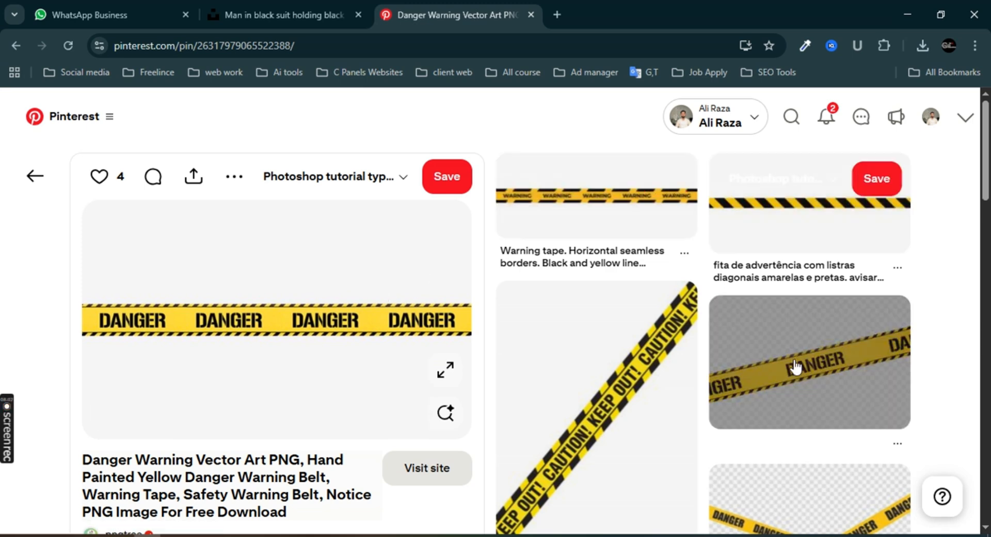
pyautogui.scroll(-5, 792, 365)
pyautogui.scroll(5, 760, 284)
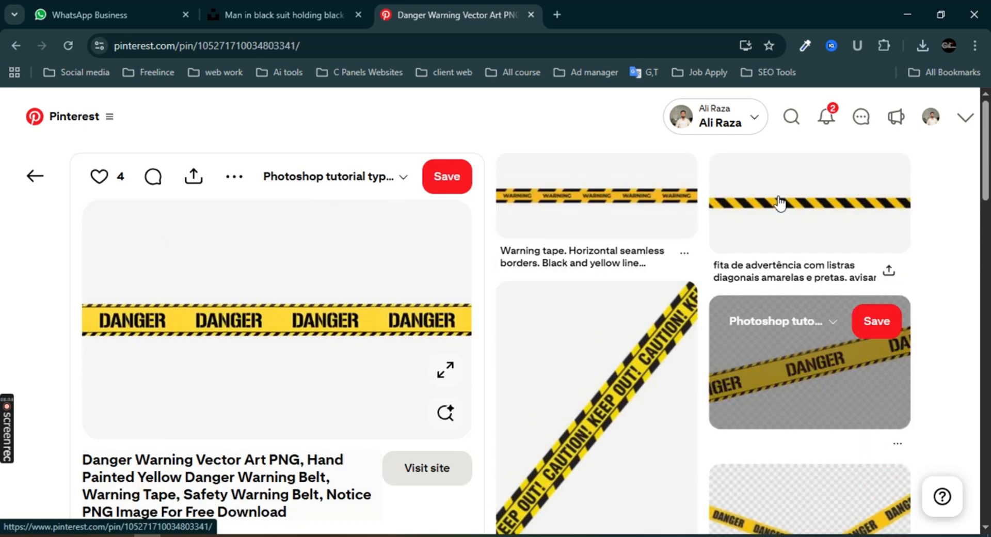
pyautogui.click(779, 204)
# Step: Copy the striped tape image and paste it into the Untitled-1 document in Photoshop
pyautogui.rightClick(236, 271)
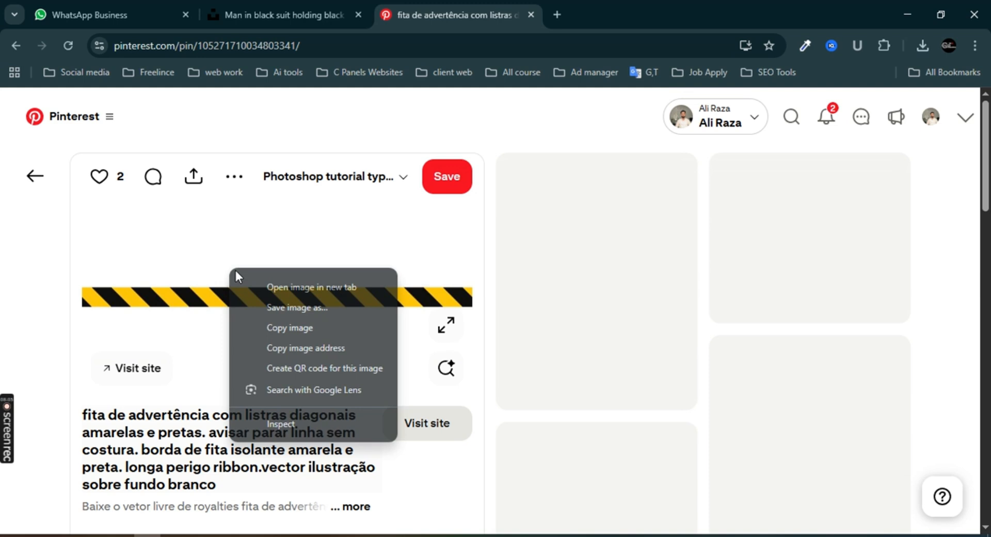
pyautogui.click(266, 327)
pyautogui.hotkey('alt', 'Tab')
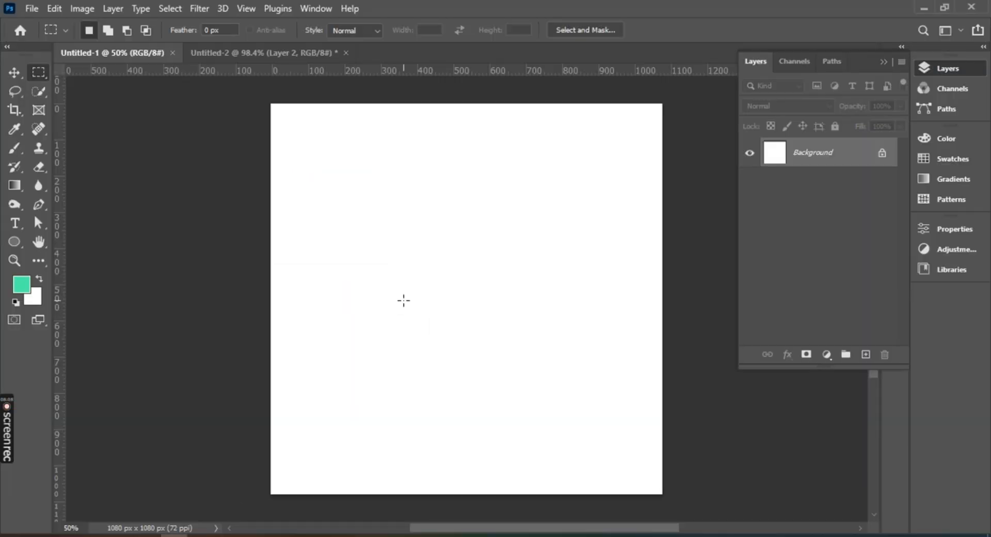
pyautogui.hotkey('ctrl', 'v')
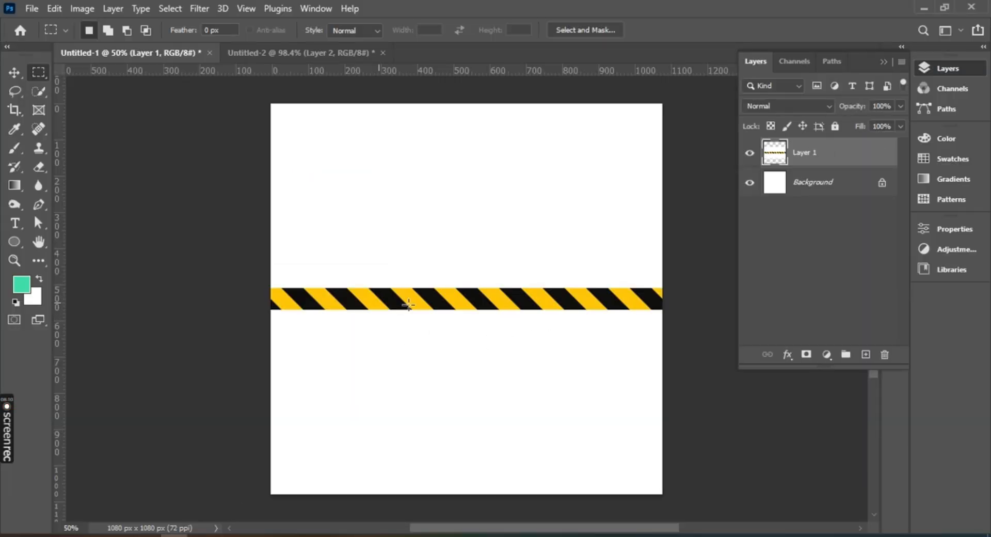
# Step: Select the striped tape with the Object Selection tool in Rectangle mode and copy it to a new layer
pyautogui.click(37, 92)
pyautogui.click(82, 93)
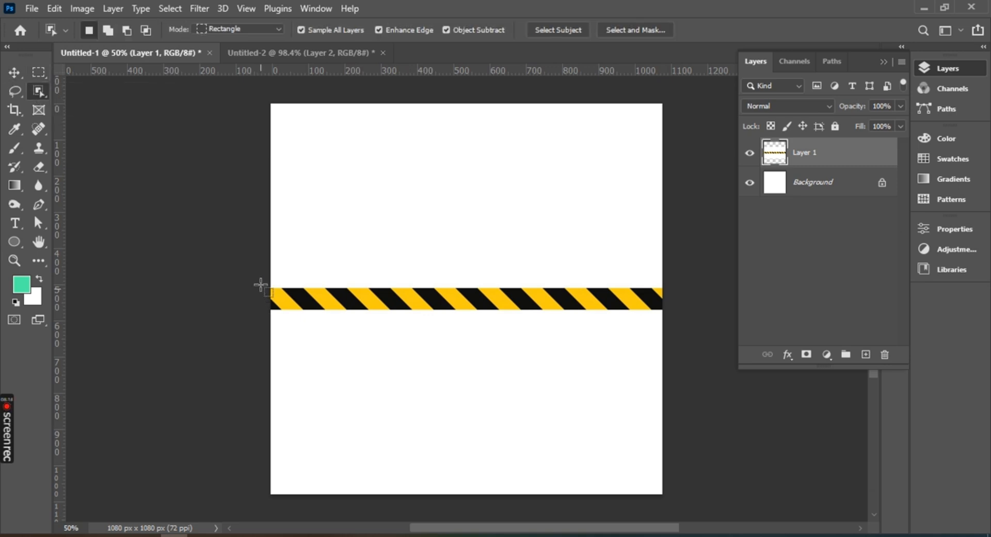
pyautogui.moveTo(269, 266)
pyautogui.mouseDown()
pyautogui.moveTo(438, 356)
pyautogui.moveTo(673, 347)
pyautogui.moveTo(688, 325)
pyautogui.mouseUp()
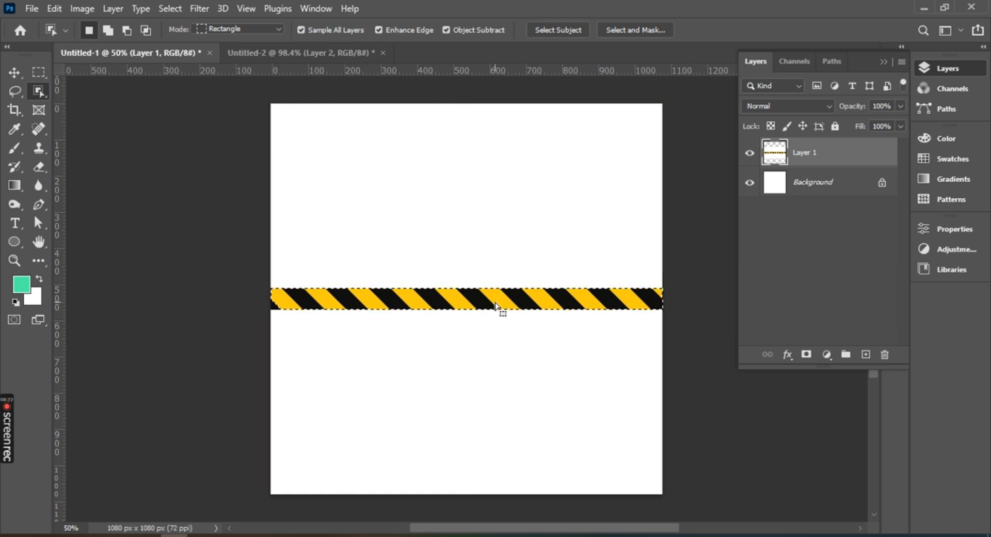
pyautogui.hotkey('ctrl', 'j')
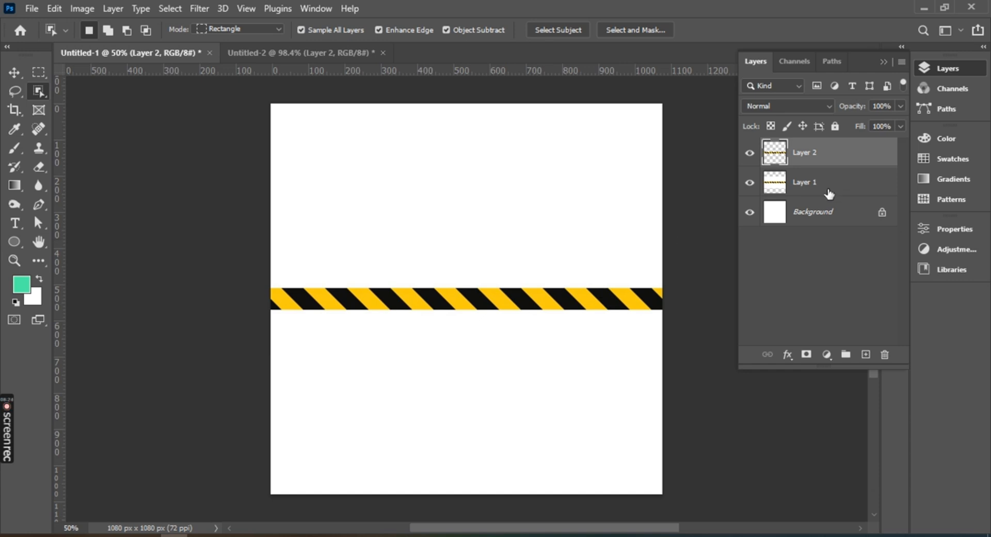
# Step: Delete the original Layer 1 and toggle Layer 2's visibility off and on to check the isolated tape
pyautogui.click(772, 186)
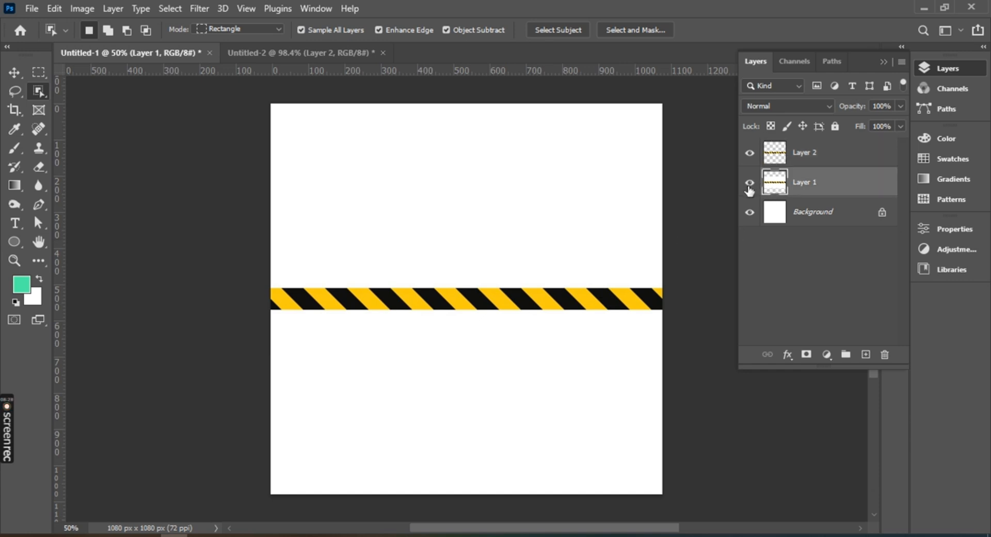
pyautogui.press('Delete')
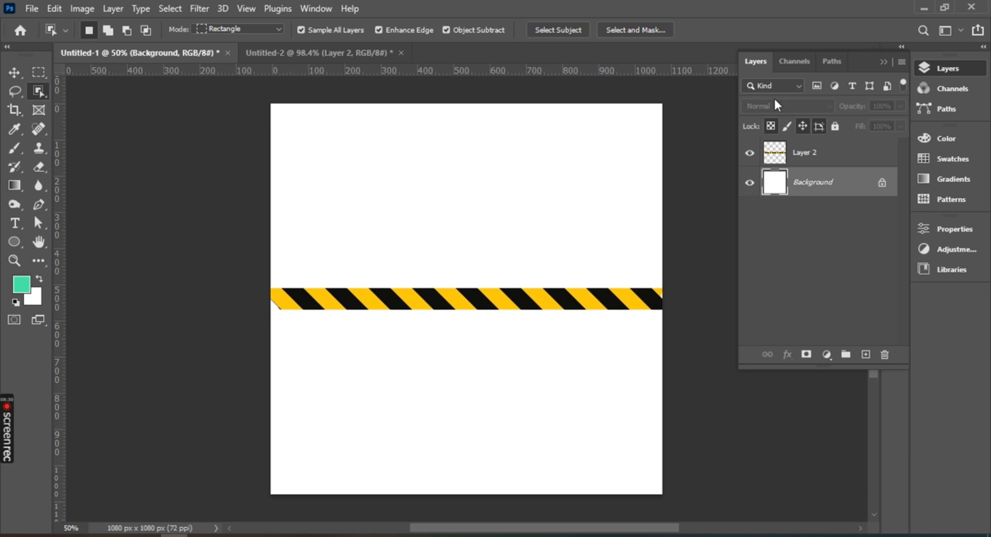
pyautogui.click(749, 154)
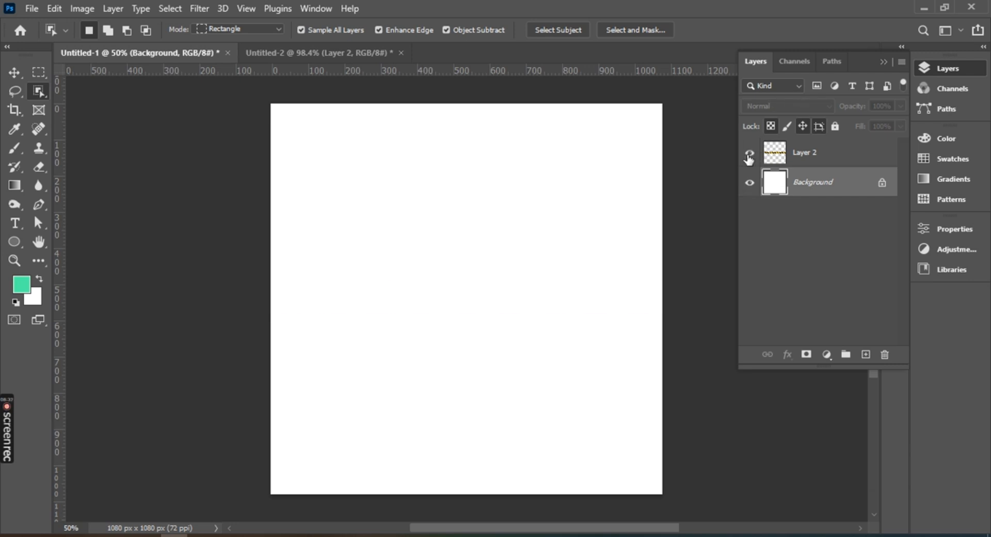
pyautogui.click(749, 154)
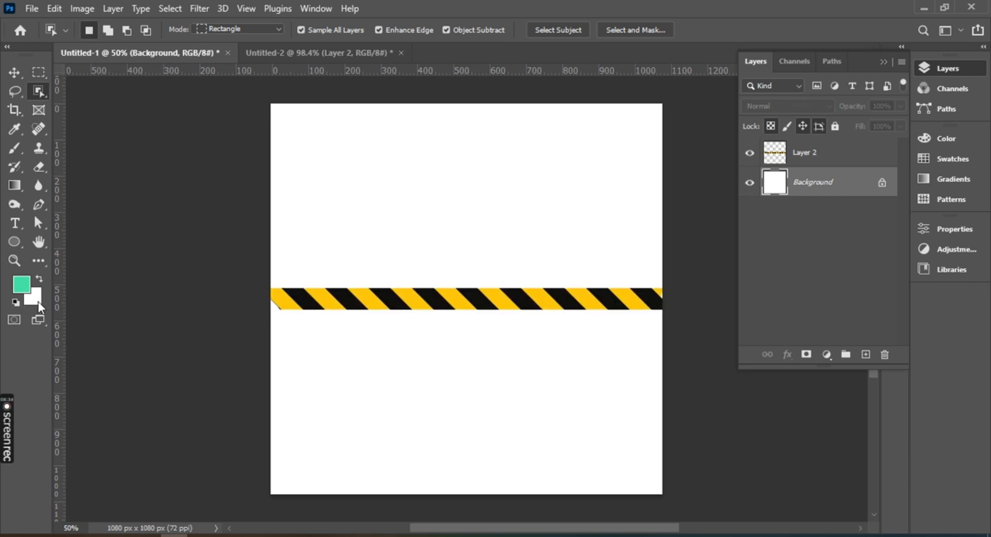
# Step: Fill the Background layer with the green foreground color and make Layer 2 the active layer
pyautogui.hotkey('alt', 'BackSpace')
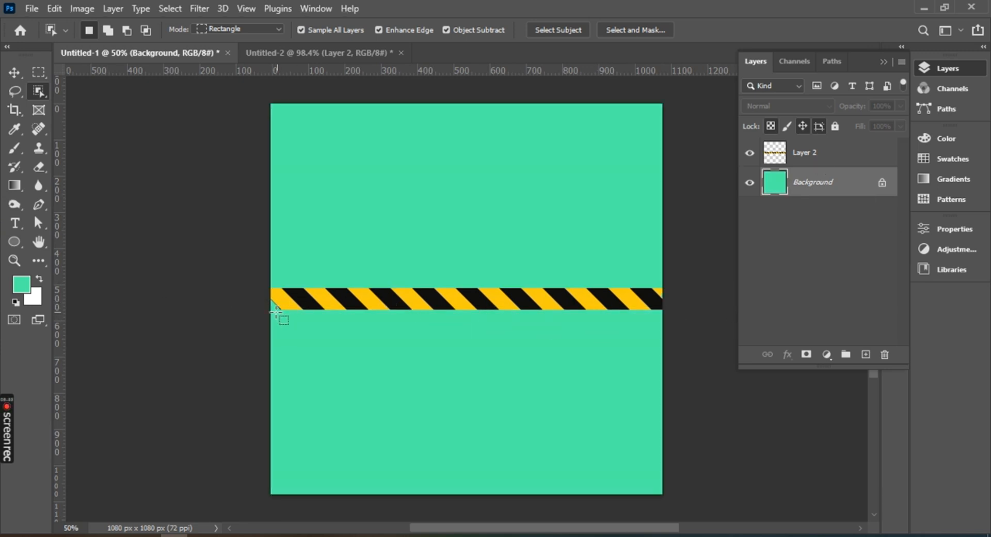
pyautogui.click(55, 9)
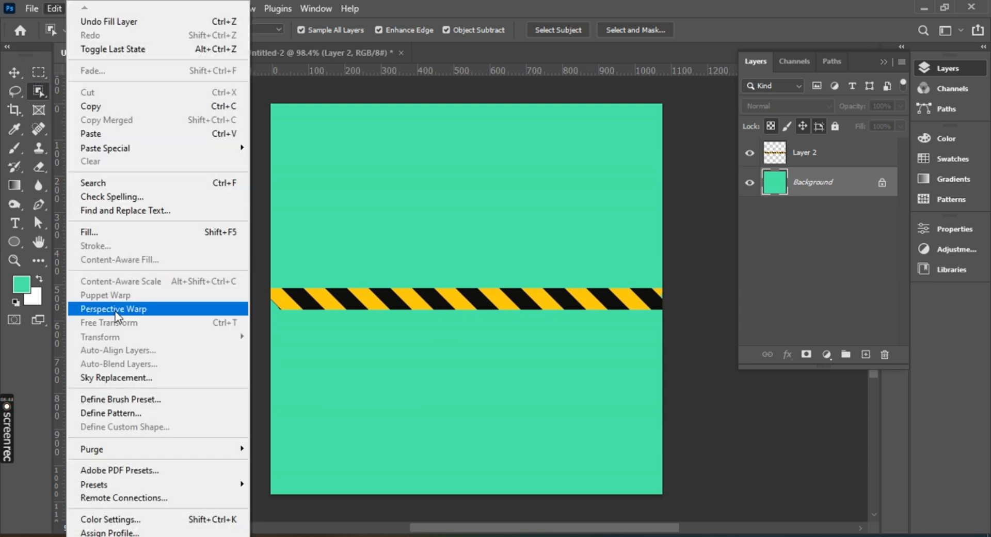
pyautogui.click(826, 153)
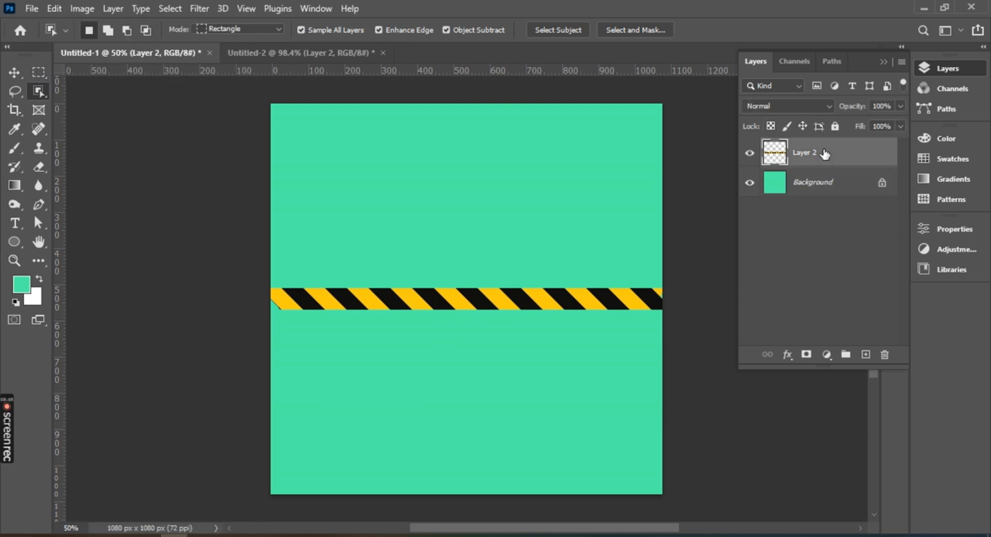
# Step: Apply Puppet Warp to Layer 2, pin the tape's middle and both ends, and fold its left end back above the middle
pyautogui.click(52, 9)
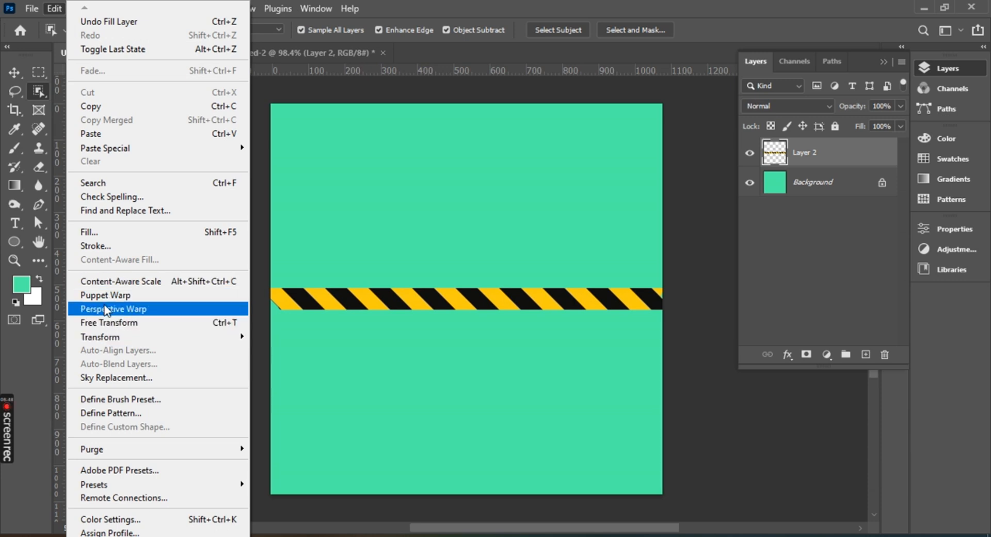
pyautogui.click(222, 294)
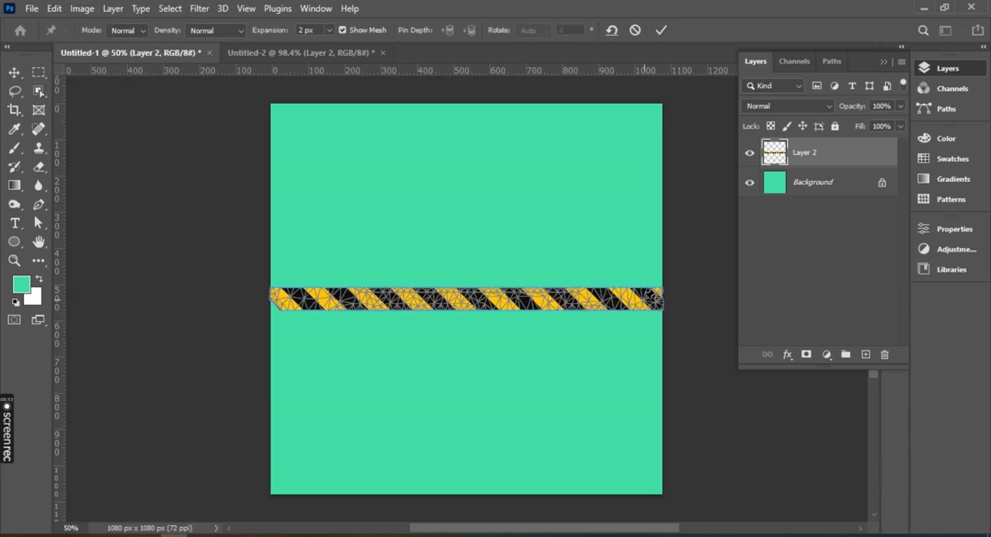
pyautogui.click(644, 299)
pyautogui.click(483, 305)
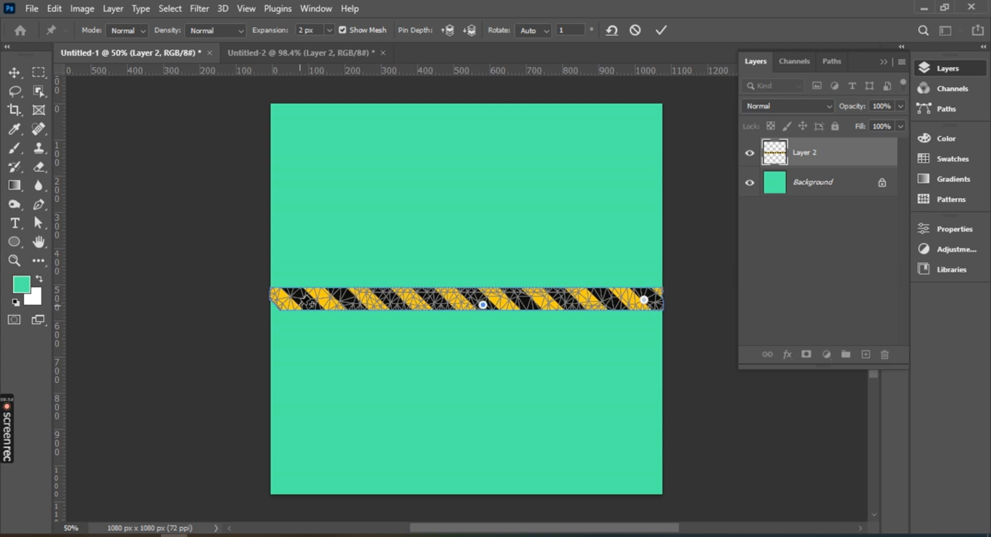
pyautogui.click(291, 297)
pyautogui.moveTo(291, 297); pyautogui.dragTo(507, 262)
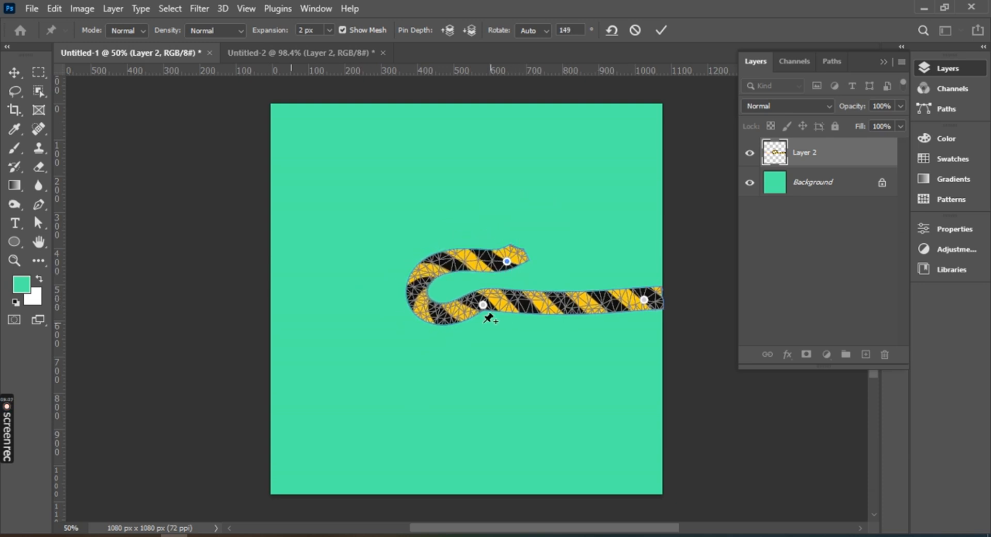
# Step: Move the middle and both end pins to bend the tape into a U-shaped curve in the canvas's lower half
pyautogui.moveTo(483, 306); pyautogui.dragTo(443, 191)
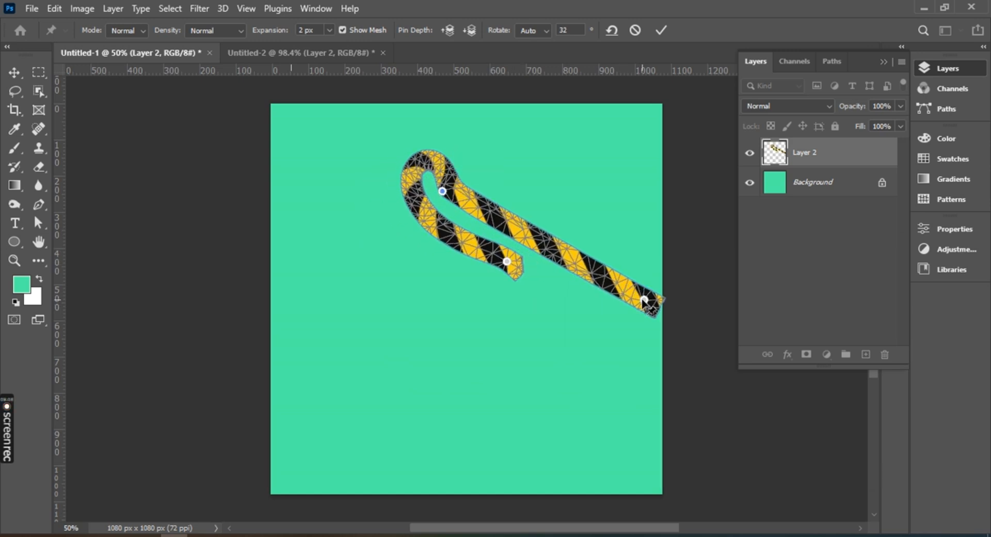
pyautogui.moveTo(644, 300); pyautogui.dragTo(390, 285)
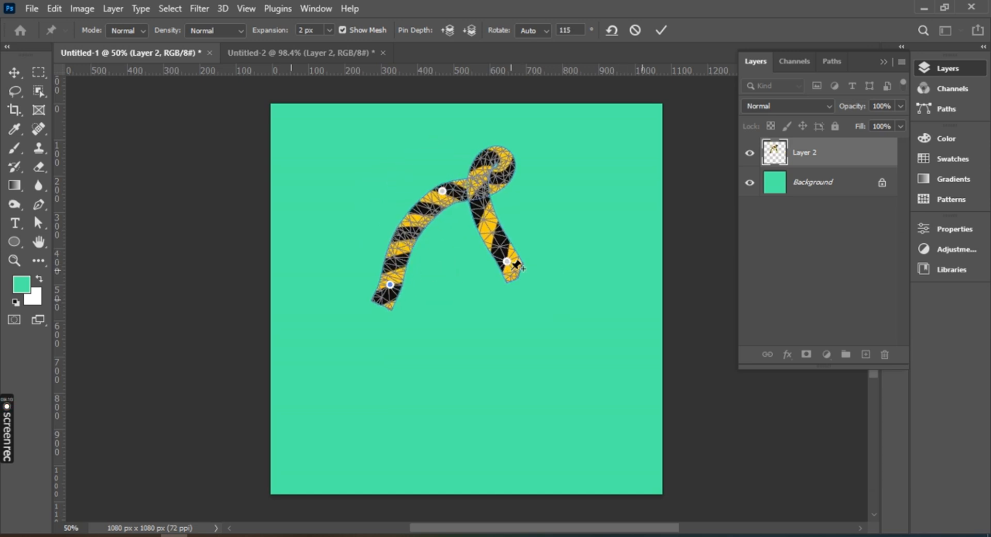
pyautogui.moveTo(507, 262); pyautogui.dragTo(510, 345)
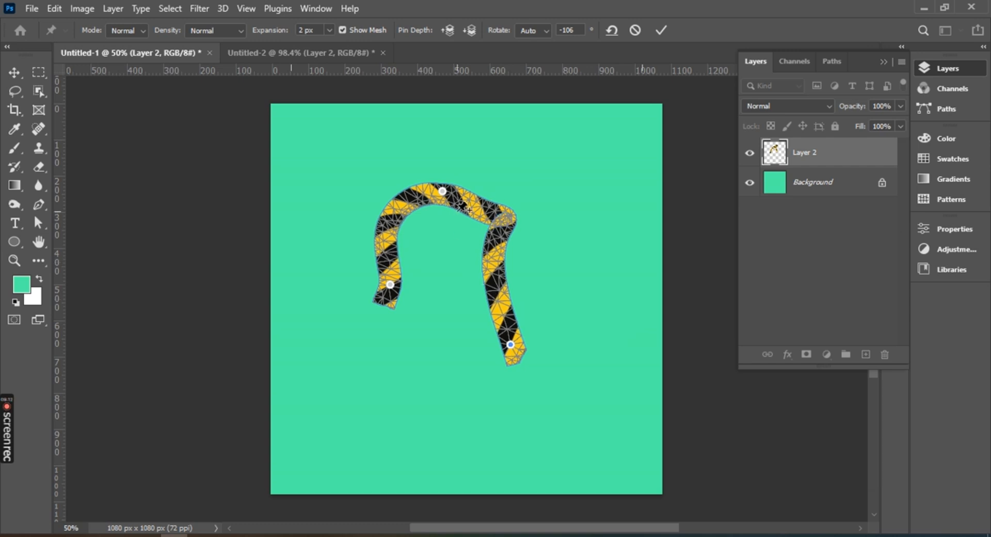
pyautogui.click(443, 192)
pyautogui.moveTo(443, 192); pyautogui.dragTo(406, 388)
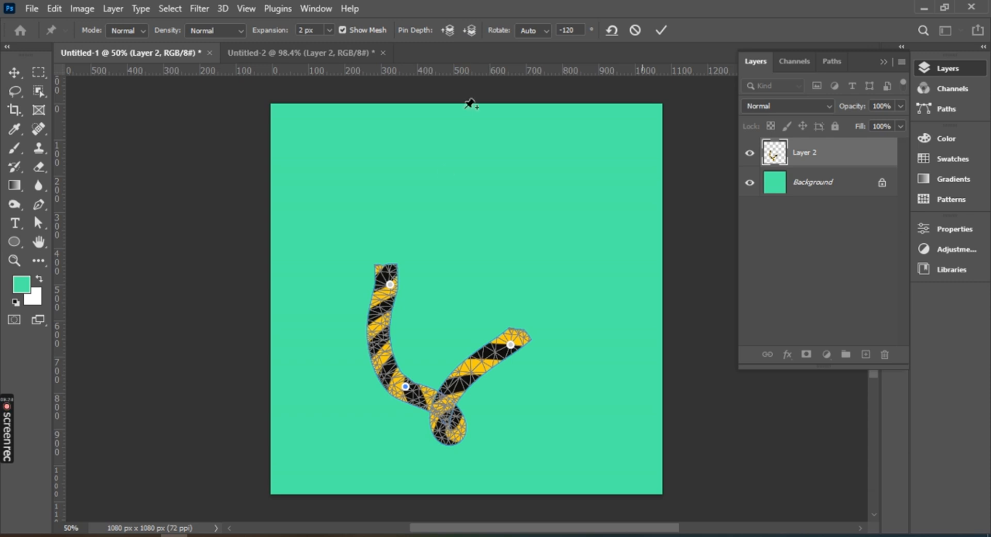
# Step: Add a fourth pin between the tape's middle and one end, and reposition the pins so the two ends cross above a closed loop
pyautogui.moveTo(389, 283); pyautogui.dragTo(453, 283)
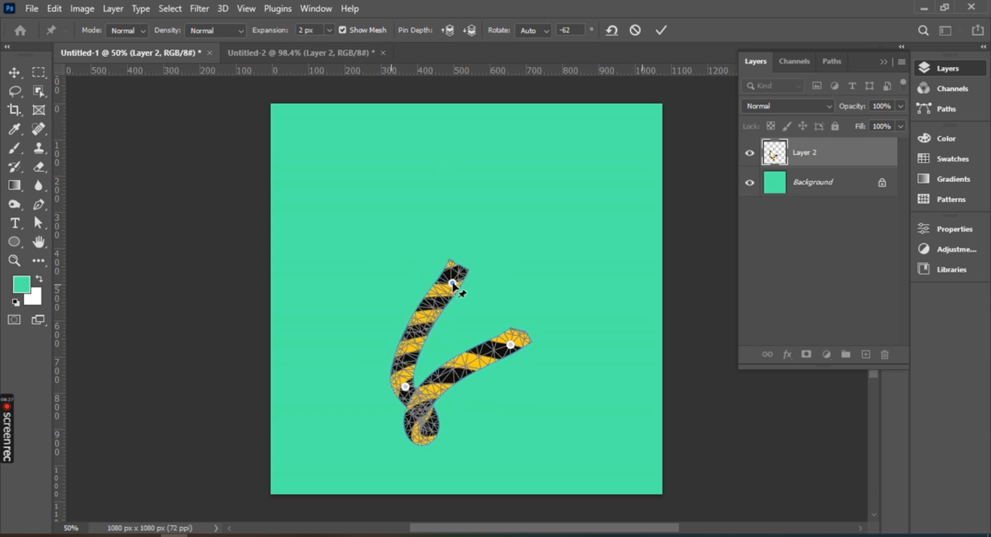
pyautogui.click(422, 322)
pyautogui.moveTo(423, 326); pyautogui.dragTo(443, 221)
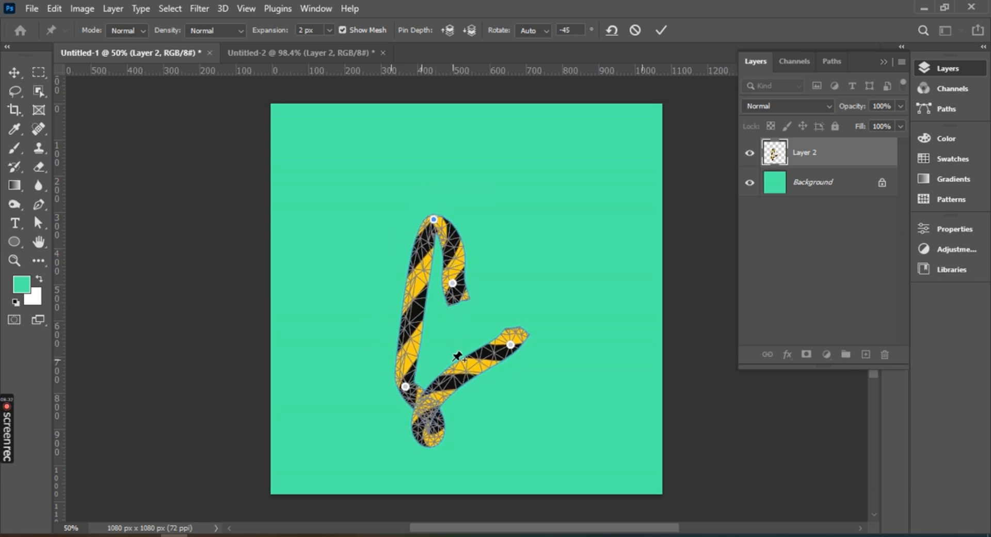
pyautogui.moveTo(511, 346); pyautogui.dragTo(402, 273)
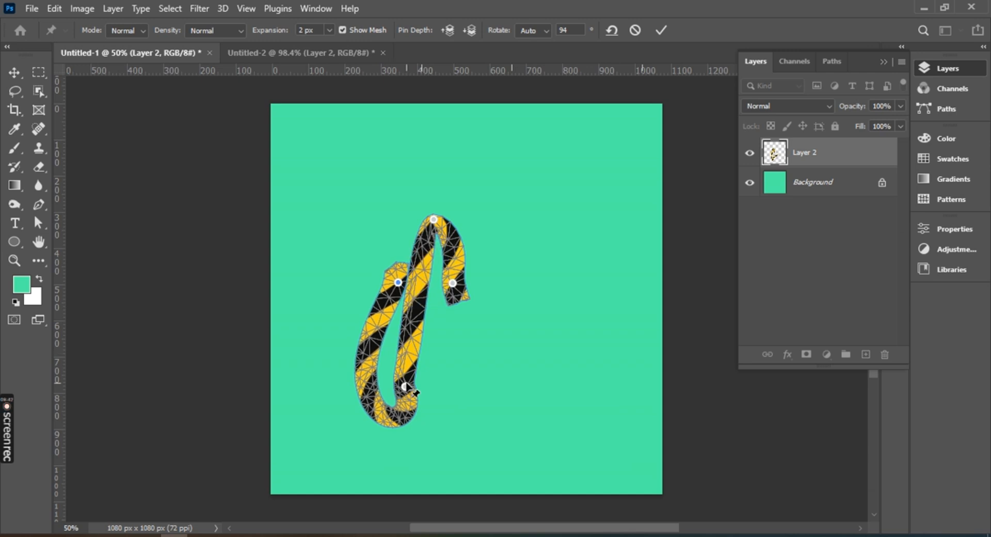
pyautogui.moveTo(406, 386); pyautogui.dragTo(444, 355)
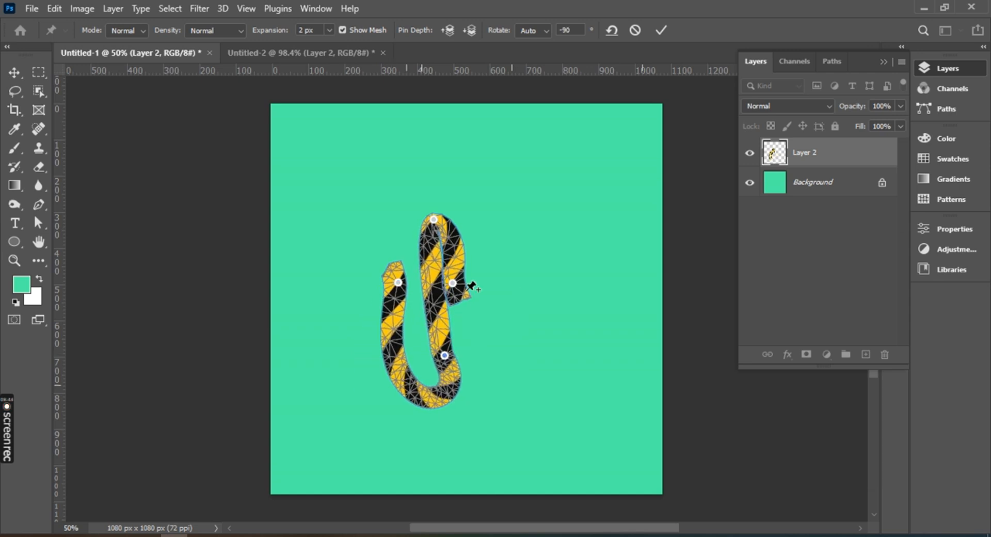
pyautogui.moveTo(436, 227); pyautogui.dragTo(332, 331)
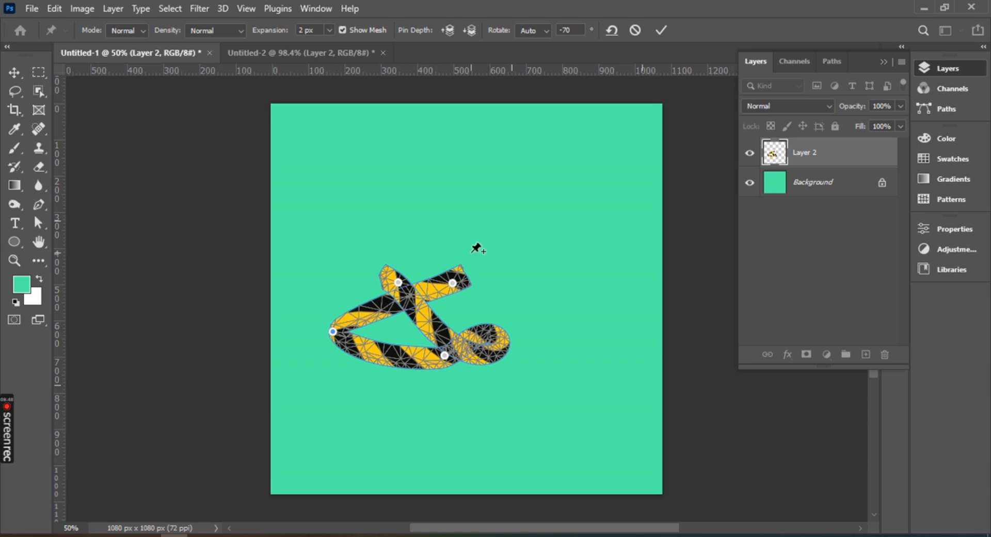
pyautogui.moveTo(453, 283)
pyautogui.mouseDown()
pyautogui.moveTo(457, 266)
pyautogui.moveTo(458, 279)
pyautogui.mouseUp()
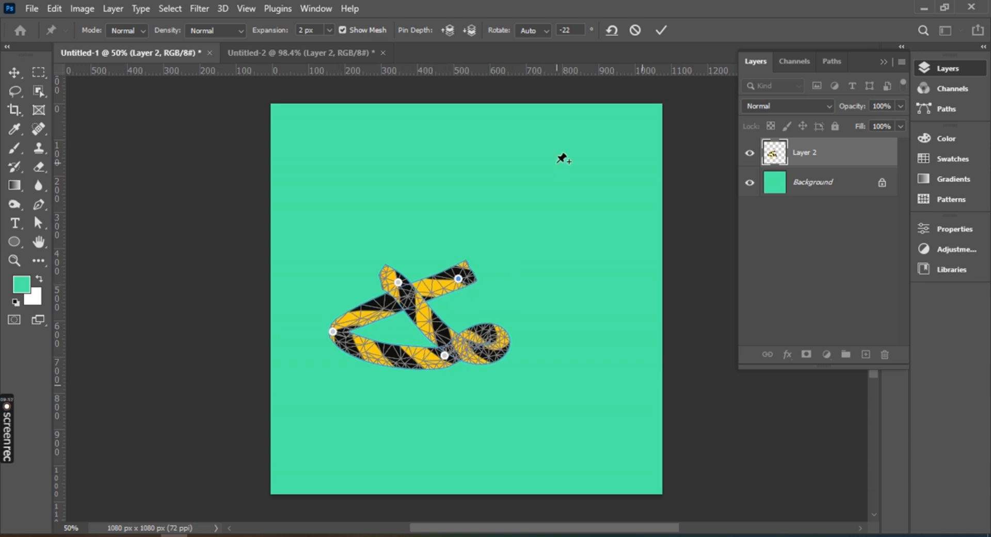
# Step: Inspect the crossed tape up close, commit the Puppet Warp and undo it
pyautogui.scroll(3, 489, 248)
pyautogui.scroll(2, 488, 249)
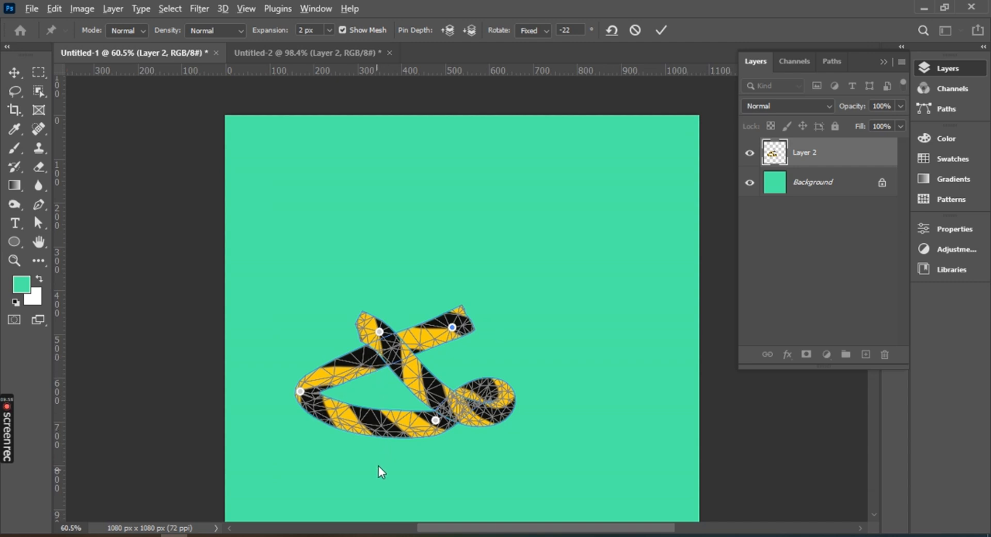
pyautogui.scroll(3, 379, 466)
pyautogui.scroll(2, 424, 454)
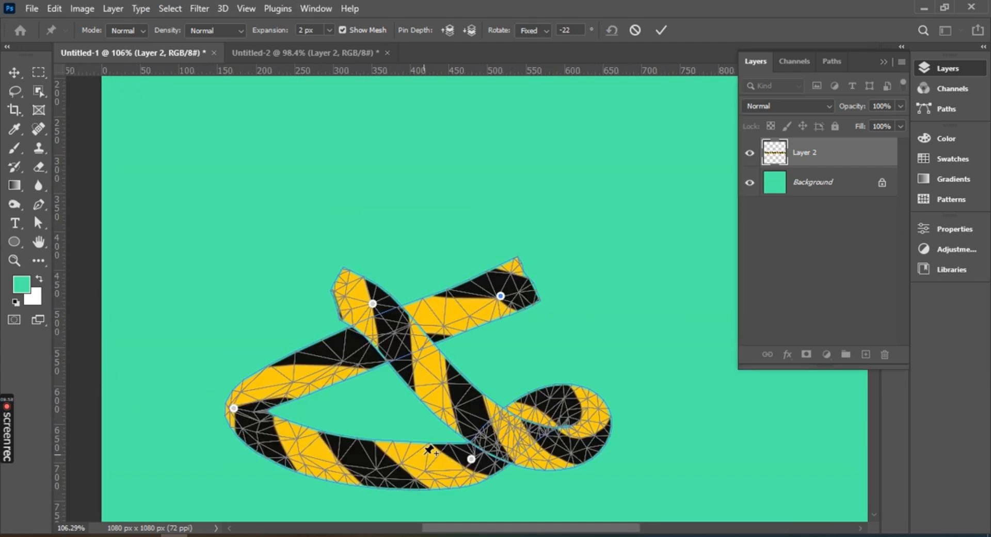
pyautogui.scroll(-5, 417, 470)
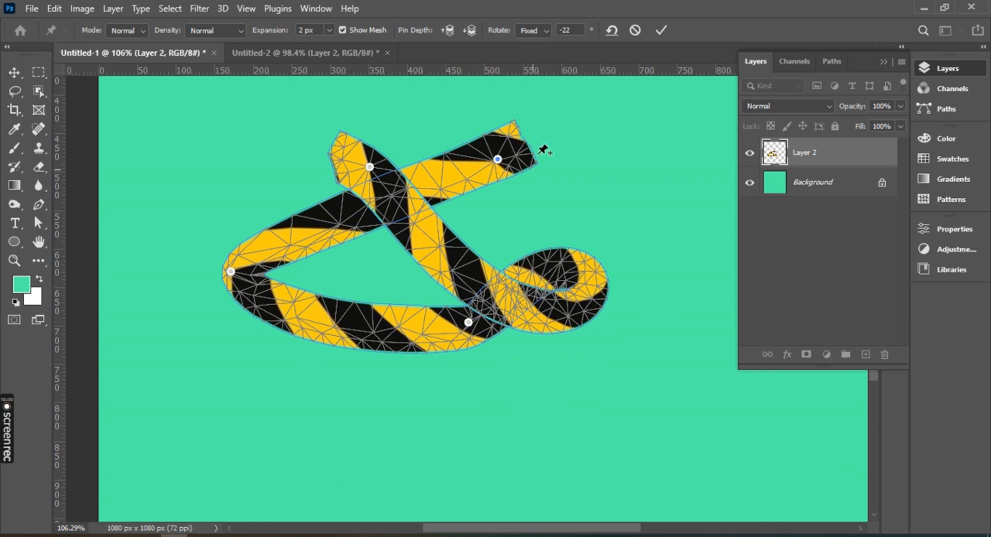
pyautogui.click(659, 29)
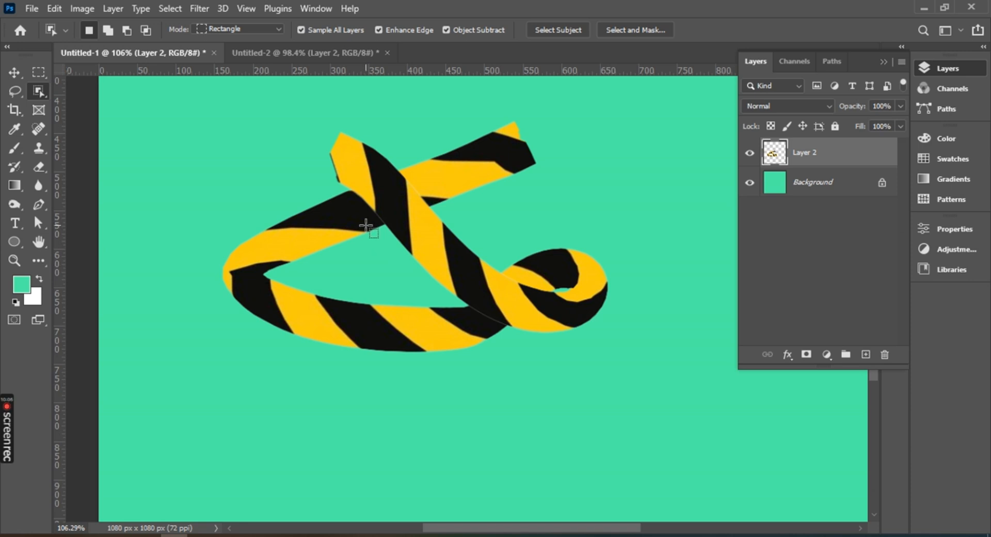
pyautogui.hotkey('ctrl', 'z')
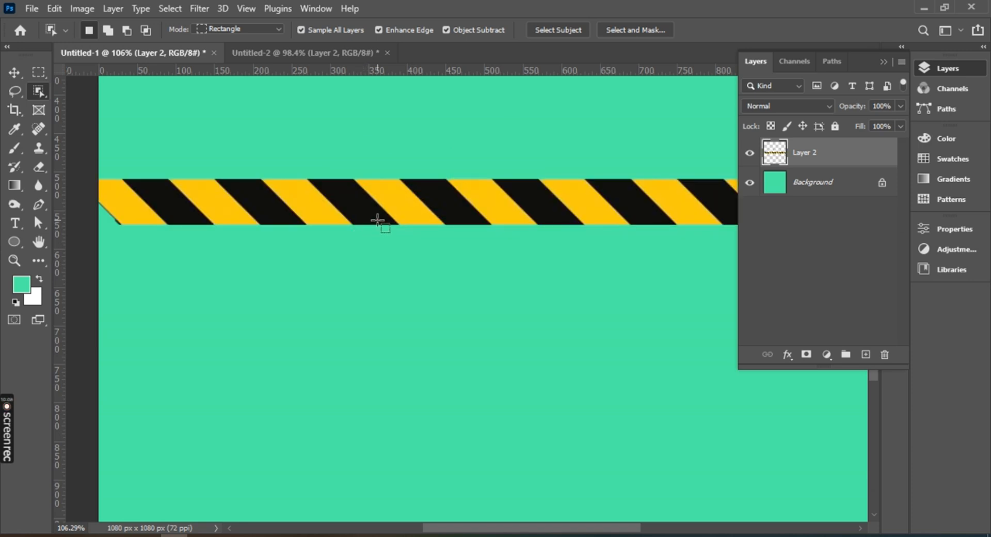
# Step: Start Puppet Warp on Layer 2 again and place four pins along the tape, one at each end and two between
pyautogui.scroll(-2, 378, 220)
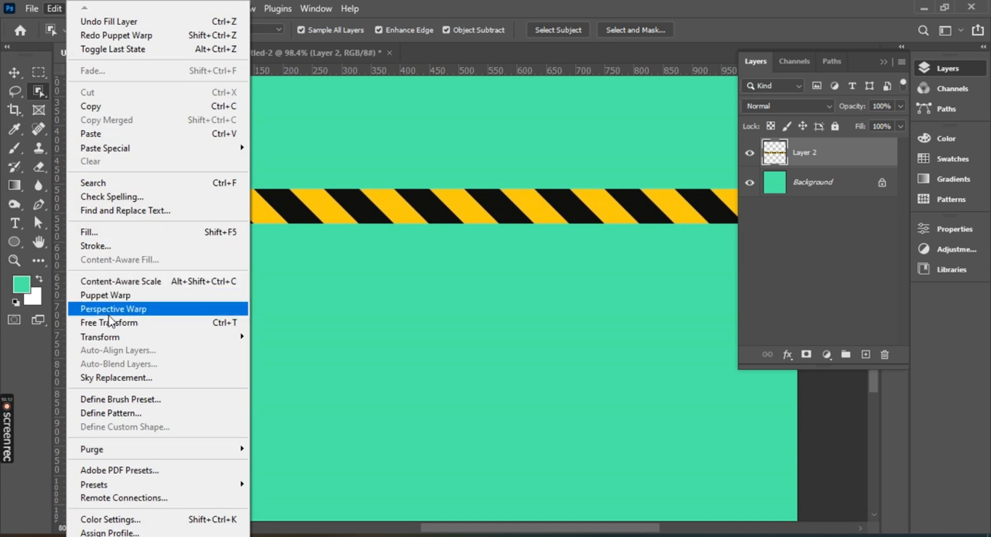
pyautogui.click(104, 295)
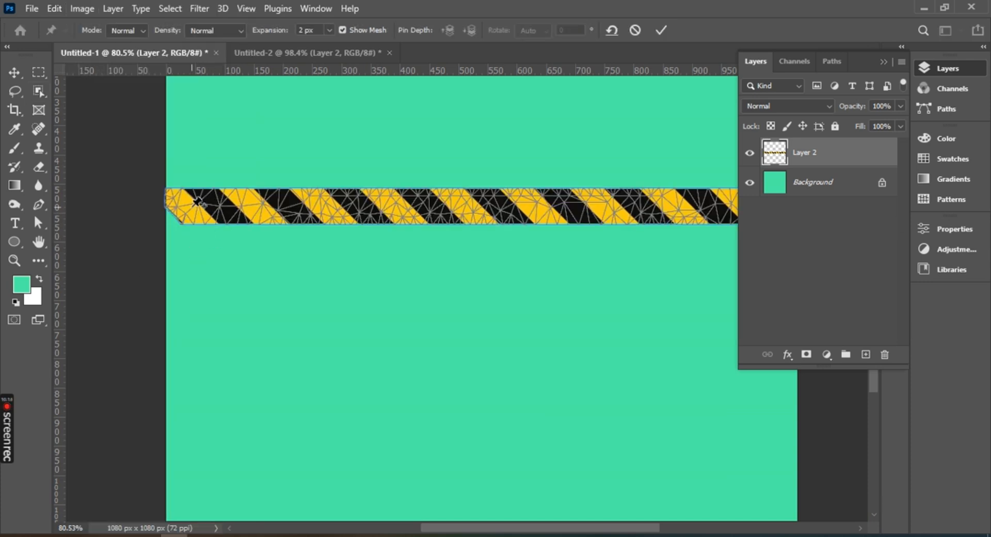
pyautogui.click(177, 206)
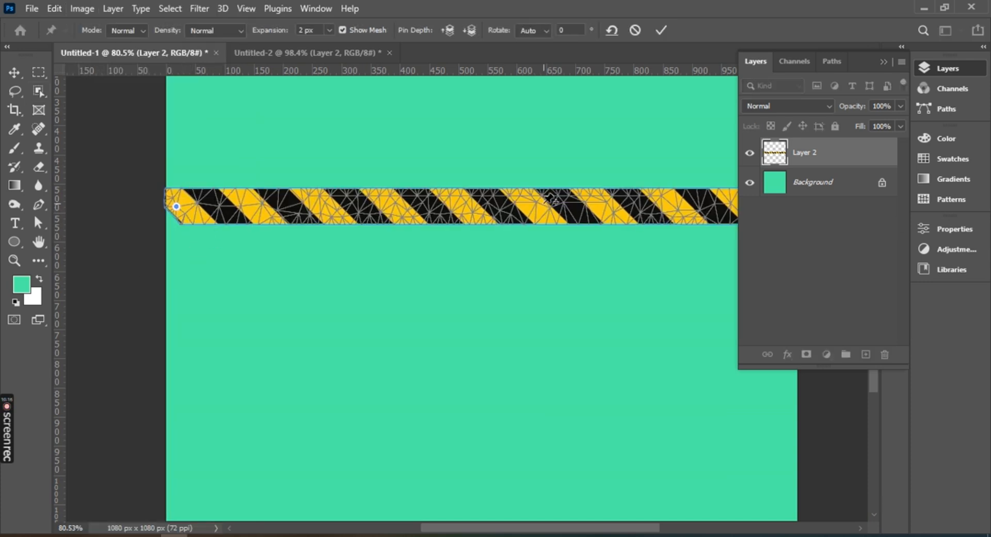
pyautogui.click(434, 206)
pyautogui.moveTo(608, 205); pyautogui.dragTo(410, 218)
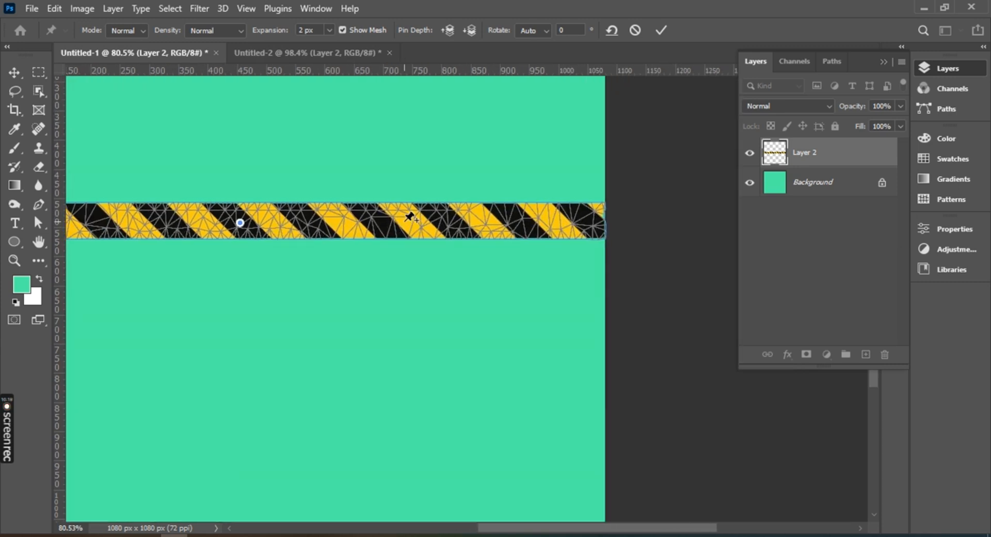
pyautogui.click(457, 222)
pyautogui.click(599, 223)
pyautogui.scroll(-3, 408, 302)
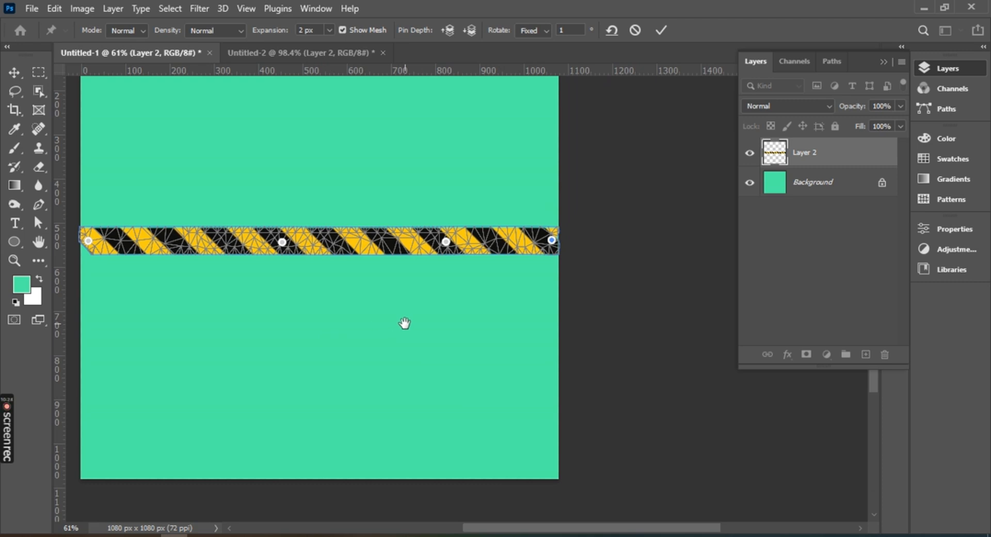
# Step: Fold the tape's right end and then its left end inward over the tape, forming a loop on each side
pyautogui.moveTo(316, 329); pyautogui.dragTo(429, 316)
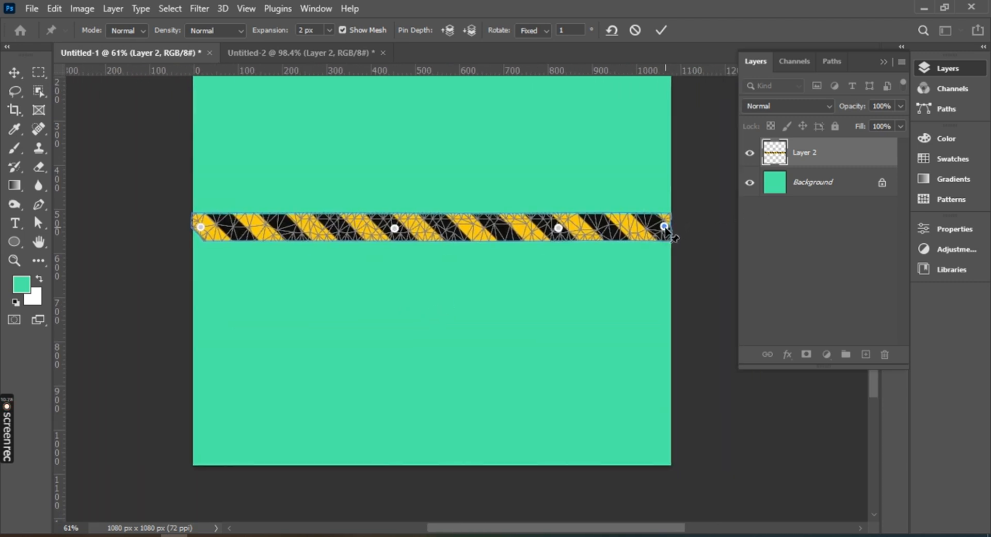
pyautogui.moveTo(670, 232); pyautogui.dragTo(490, 276)
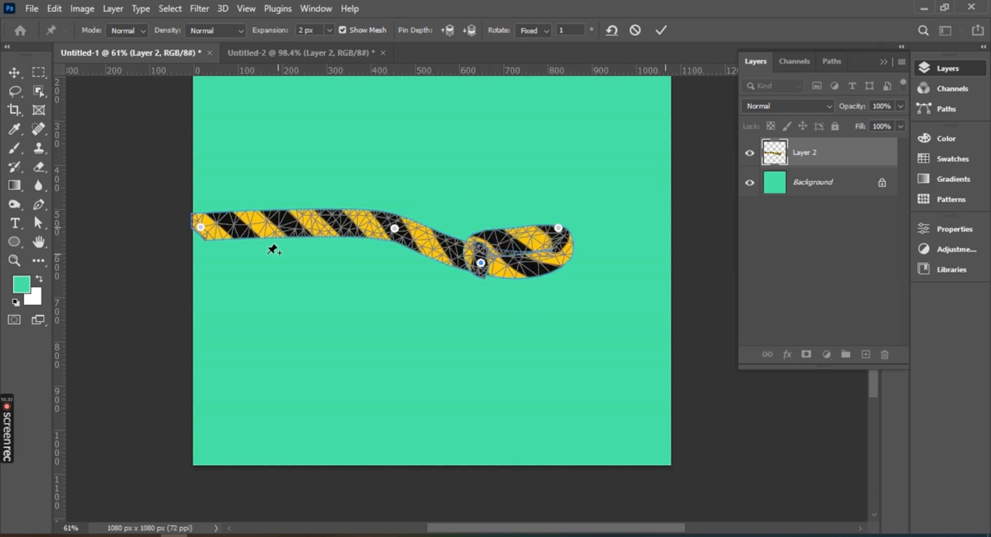
pyautogui.moveTo(201, 229); pyautogui.dragTo(435, 231)
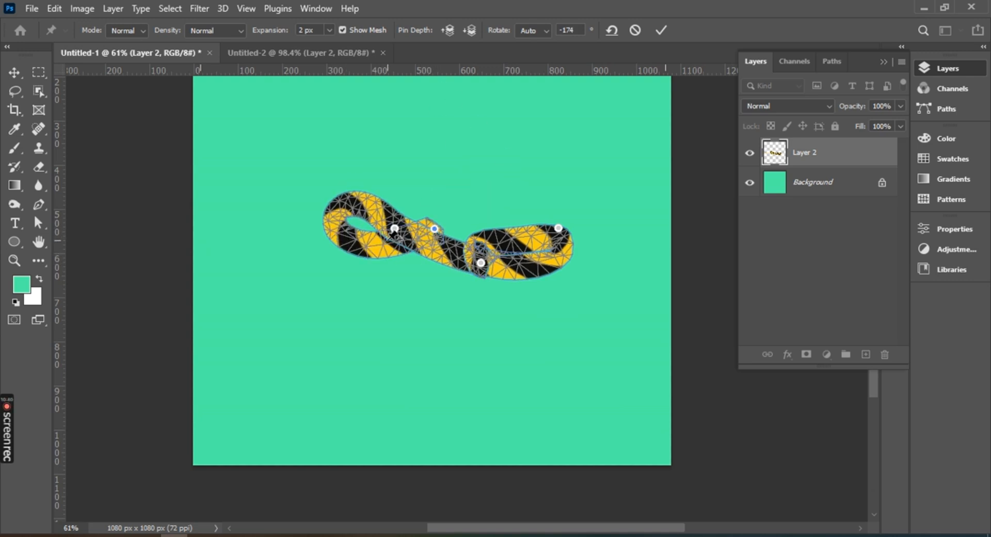
pyautogui.scroll(3, 392, 238)
pyautogui.scroll(1, 389, 241)
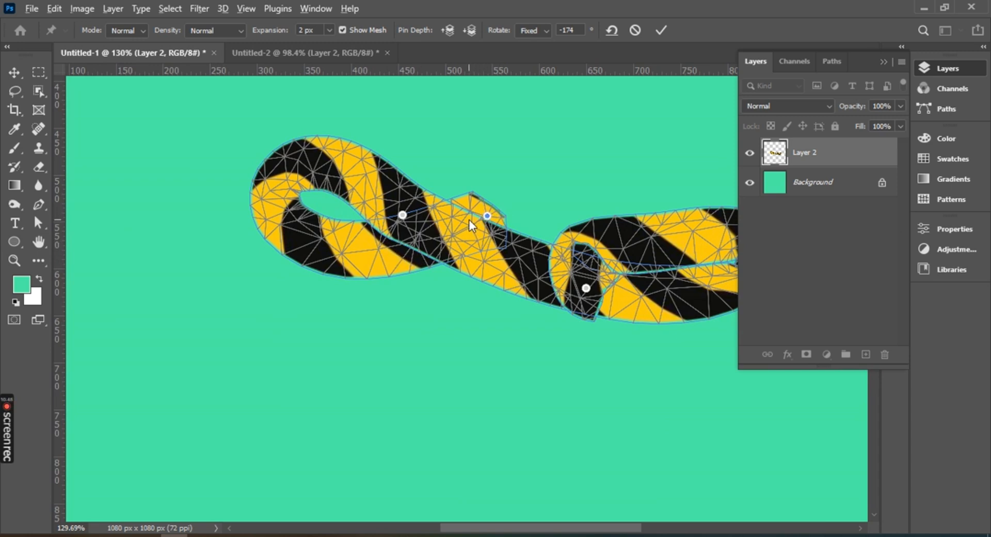
# Step: Hide the warp mesh and bring the pin at the left loop's folded end forward so that end overlaps the tape
pyautogui.click(487, 216)
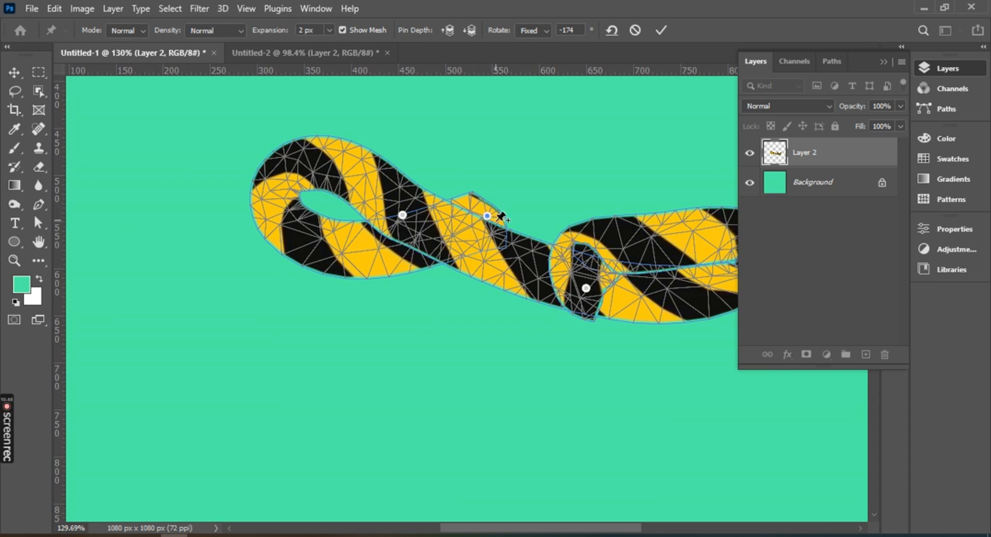
pyautogui.click(343, 30)
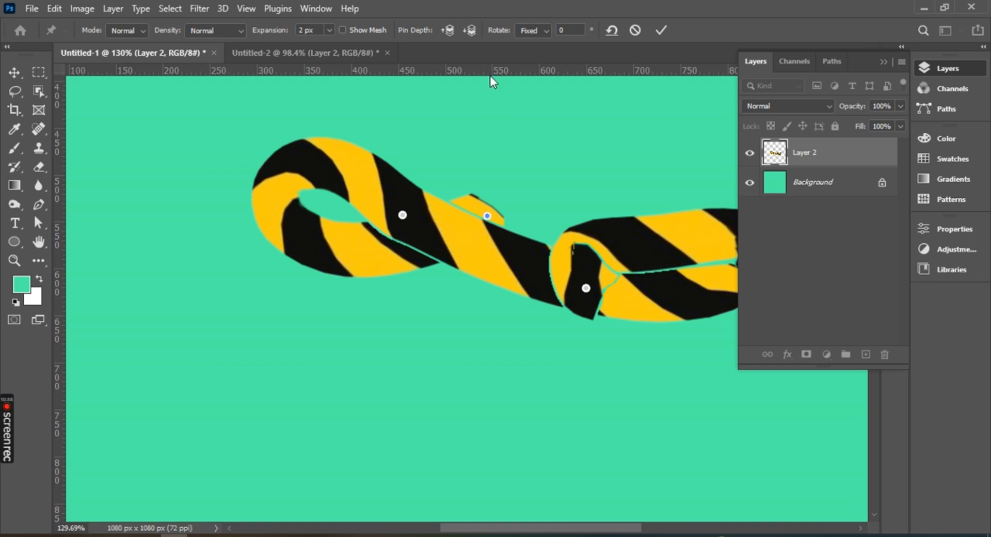
pyautogui.click(450, 30)
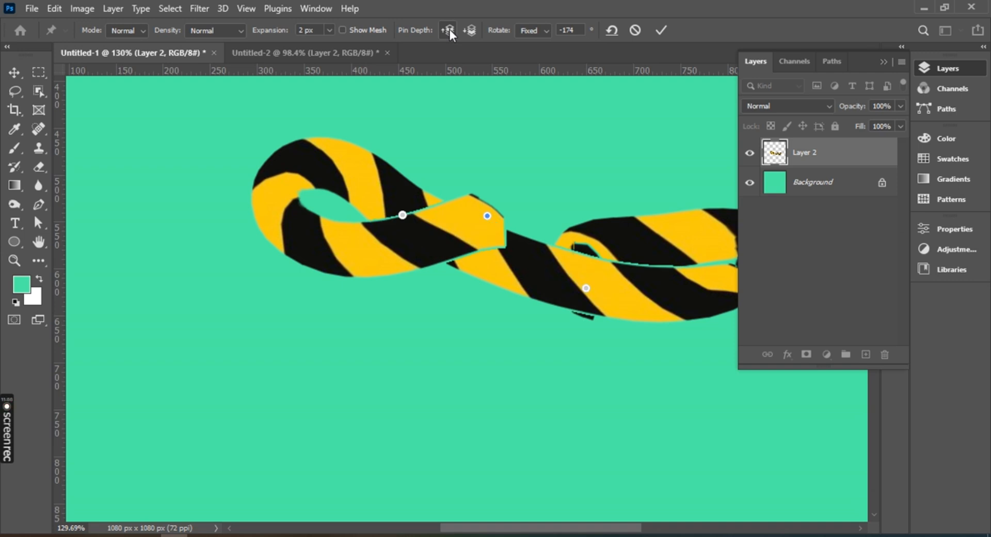
# Step: Send the pin at the right loop's folded end backward beneath the tape and commit the Puppet Warp
pyautogui.moveTo(597, 380); pyautogui.dragTo(391, 356)
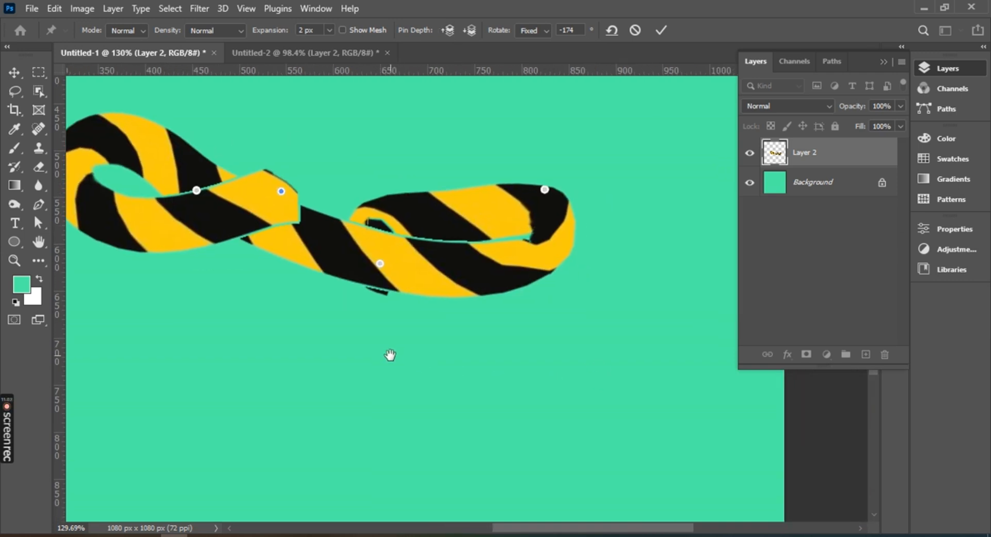
pyautogui.click(380, 264)
pyautogui.click(471, 30)
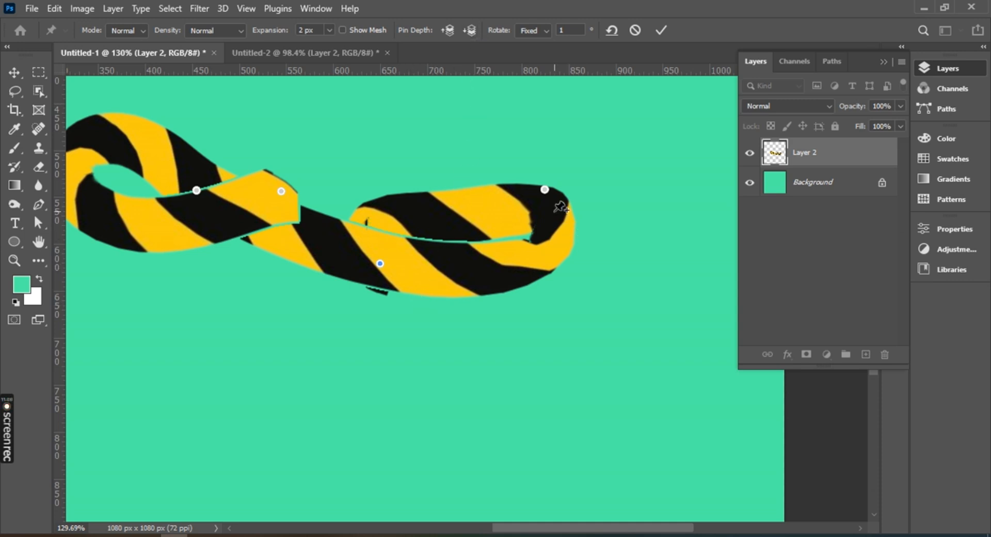
pyautogui.click(662, 30)
pyautogui.scroll(-5, 331, 253)
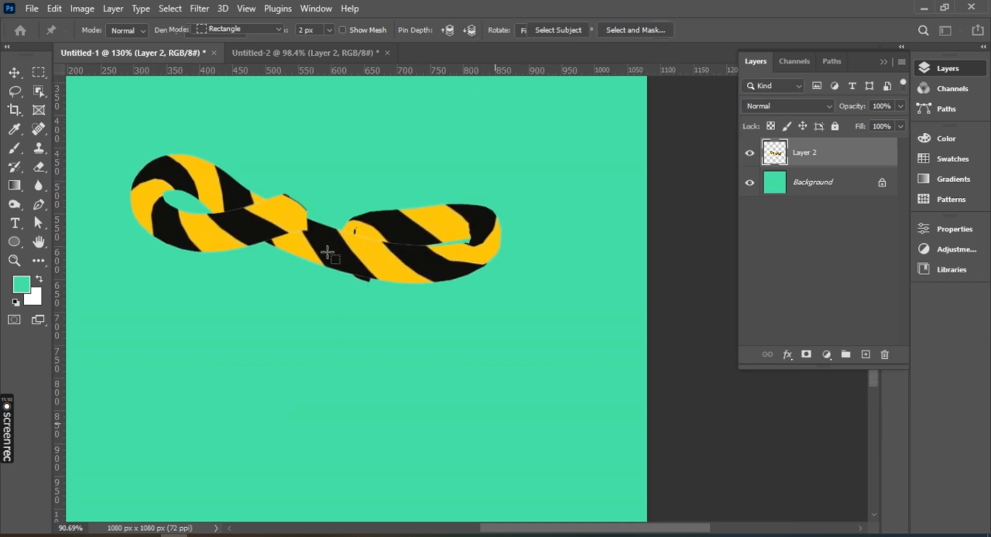
pyautogui.scroll(-3, 342, 269)
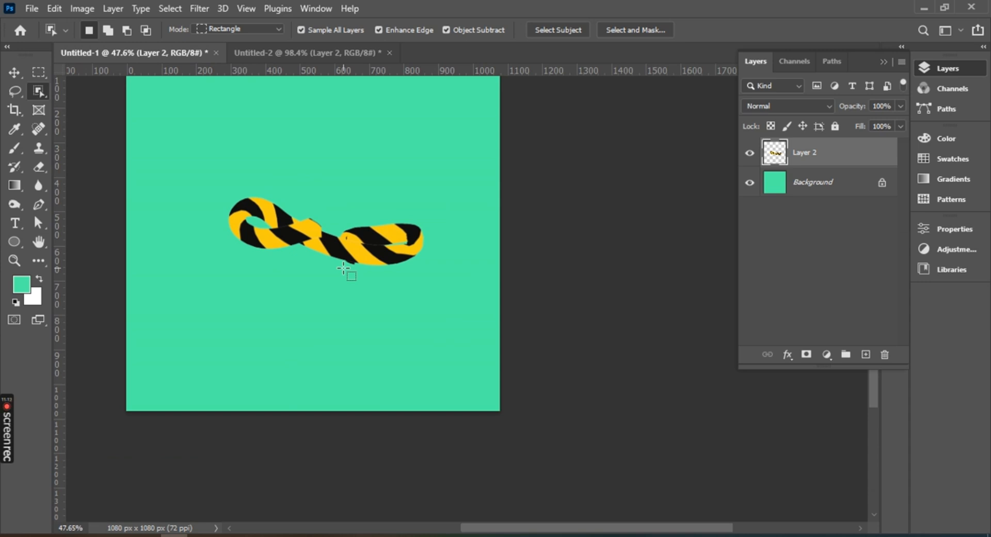